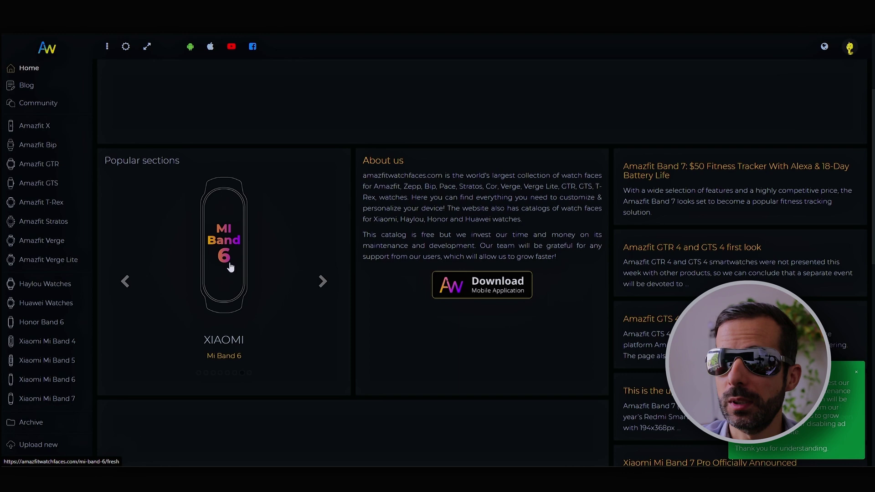
# Open the favorites list of the Xiaomi Mi Band 6 watch face section
pyautogui.scroll(-1, 159, 287)
pyautogui.click(850, 51)
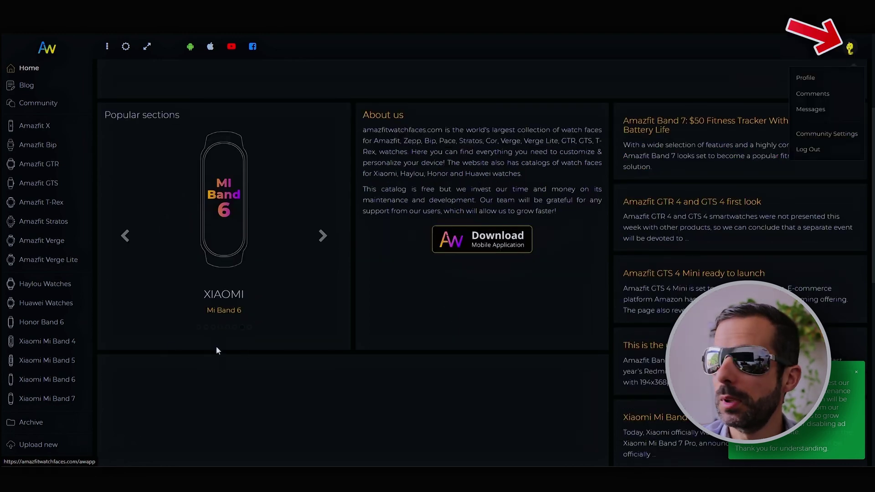
pyautogui.click(69, 379)
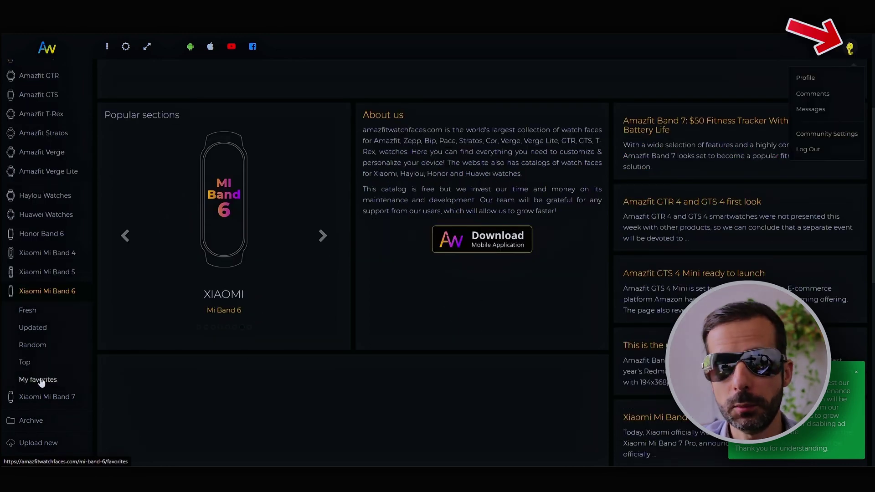
pyautogui.click(41, 380)
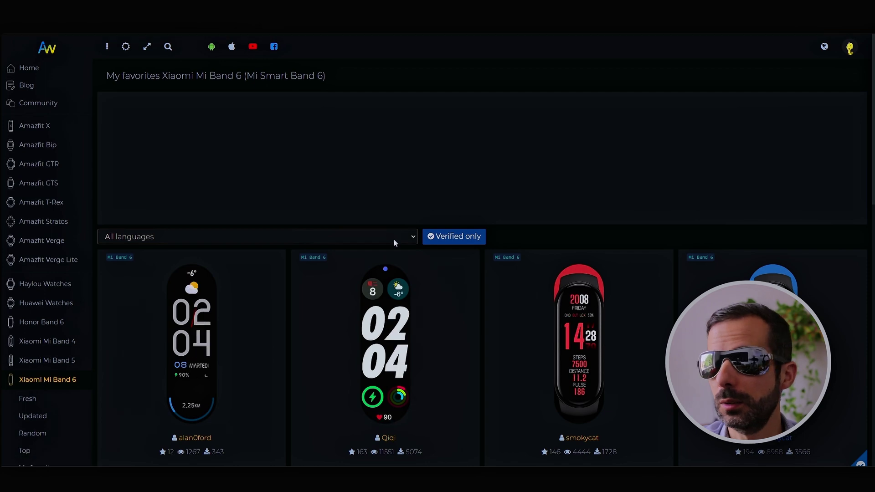
# Browse the favorite Mi Band 6 watch faces and open the SPARTA watch face page
pyautogui.scroll(-3, 476, 248)
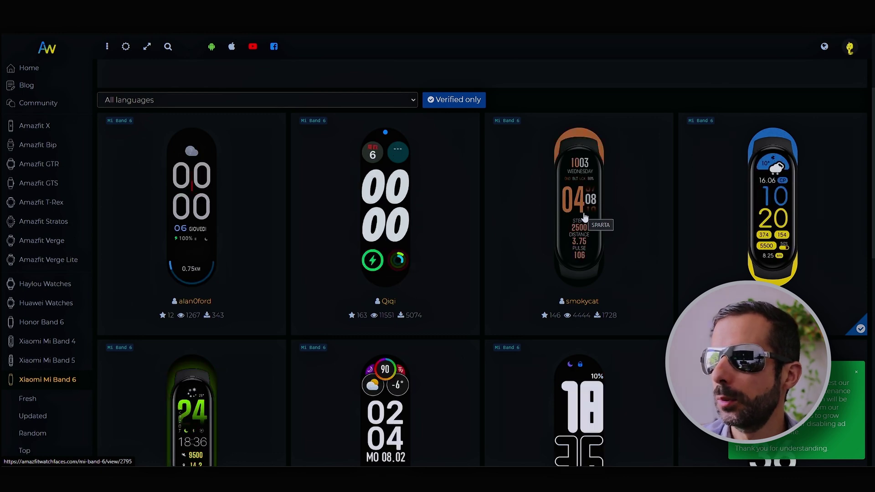
pyautogui.scroll(1, 585, 217)
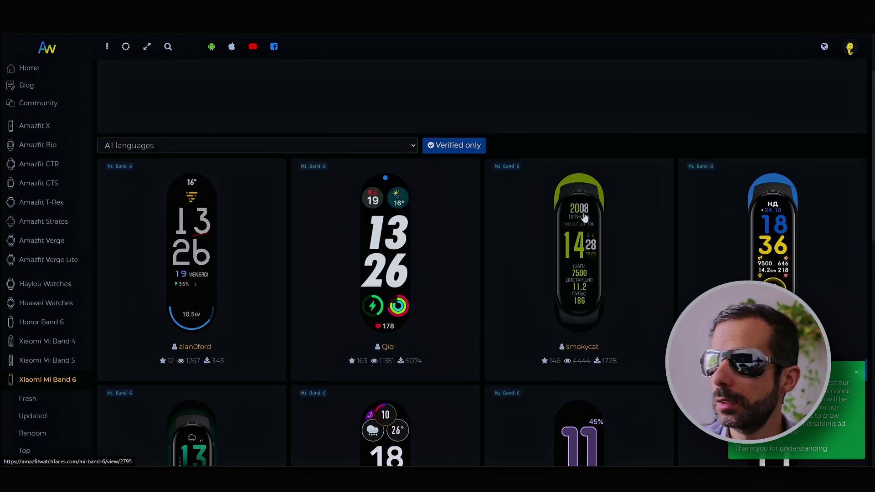
pyautogui.scroll(-5, 585, 217)
pyautogui.scroll(4, 597, 196)
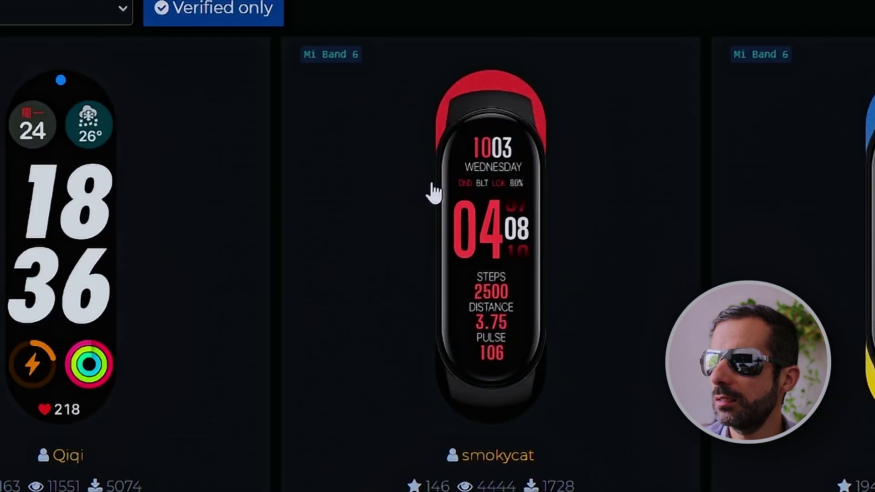
pyautogui.click(545, 205)
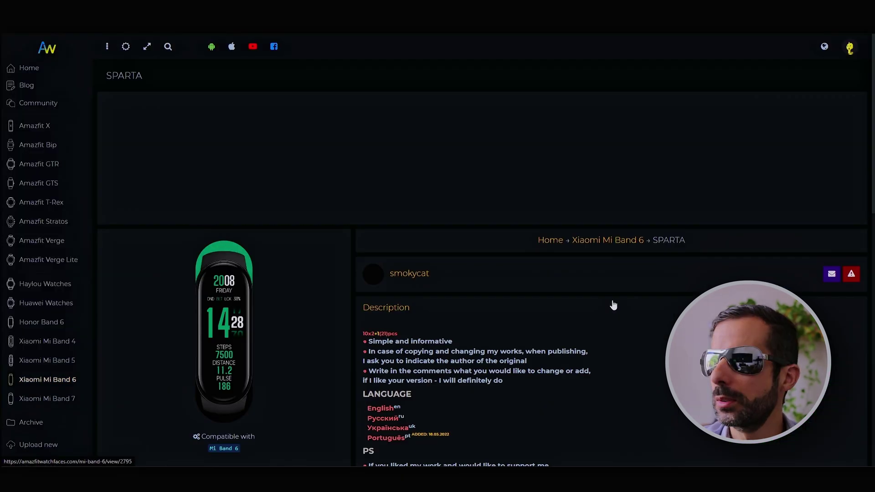
# Download the "en red" version of the SPARTA watch face
pyautogui.scroll(-4, 330, 230)
pyautogui.click(303, 231)
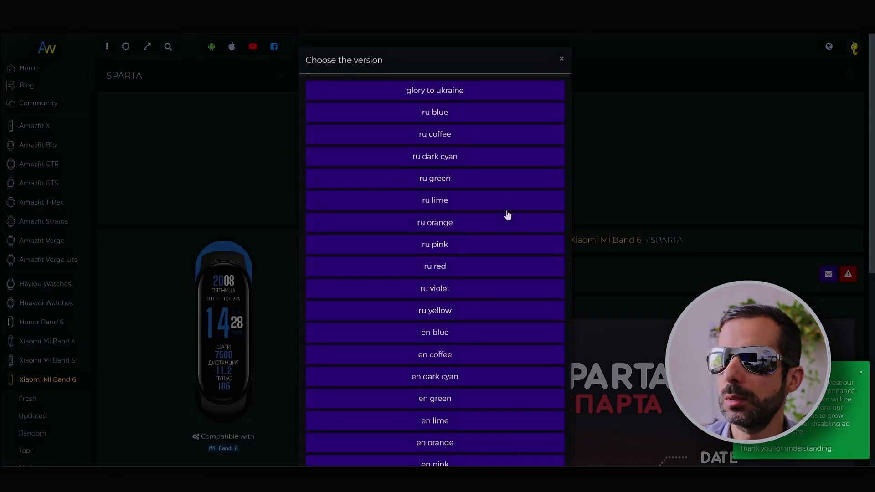
pyautogui.scroll(-5, 509, 213)
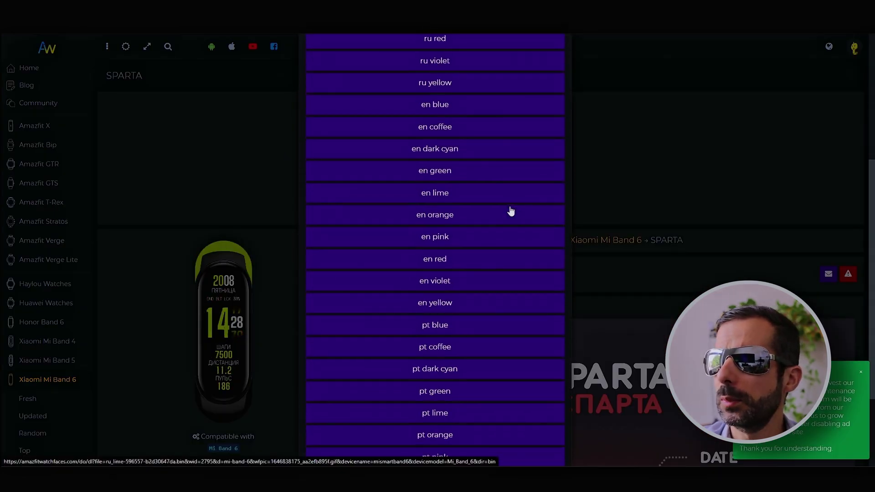
pyautogui.scroll(-2, 511, 211)
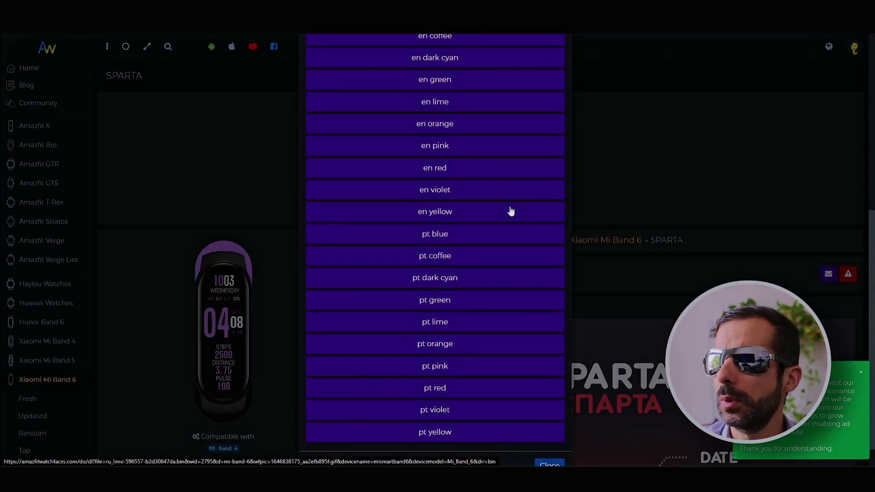
pyautogui.click(484, 173)
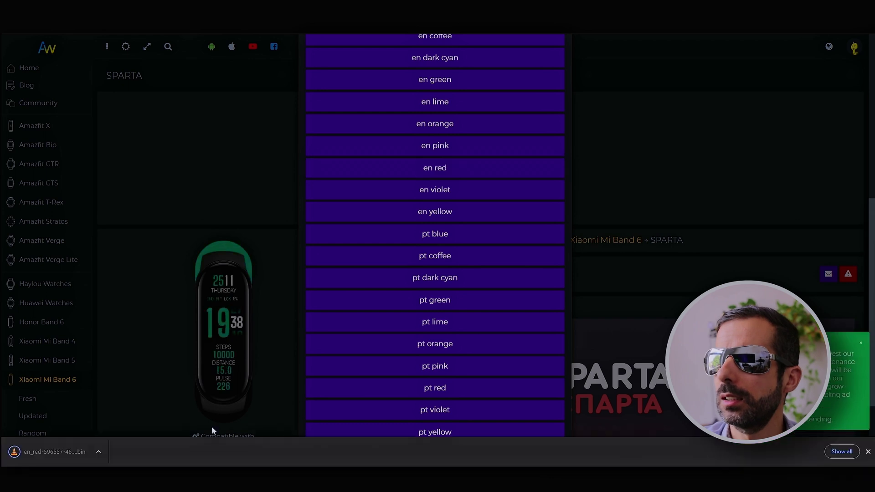
pyautogui.click(99, 452)
pyautogui.click(136, 416)
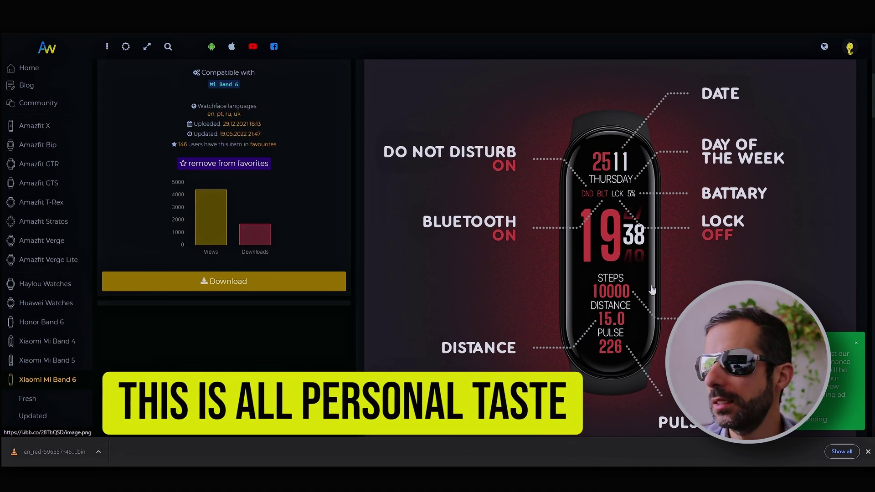
# Review the SPARTA page, return to the Mi Band 6 favorites and browse the other saved watch faces
pyautogui.scroll(5, 428, 143)
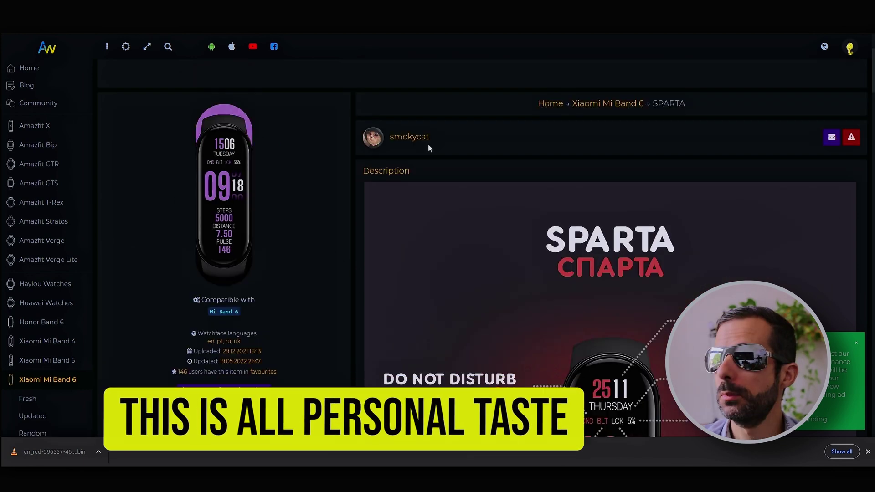
pyautogui.scroll(-1, 412, 146)
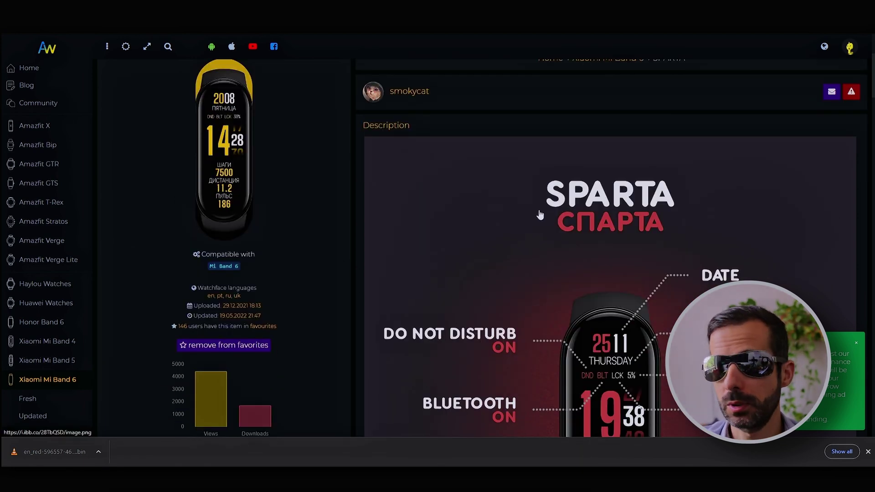
pyautogui.hotkey('alt', 'Left')
pyautogui.scroll(-5, 516, 130)
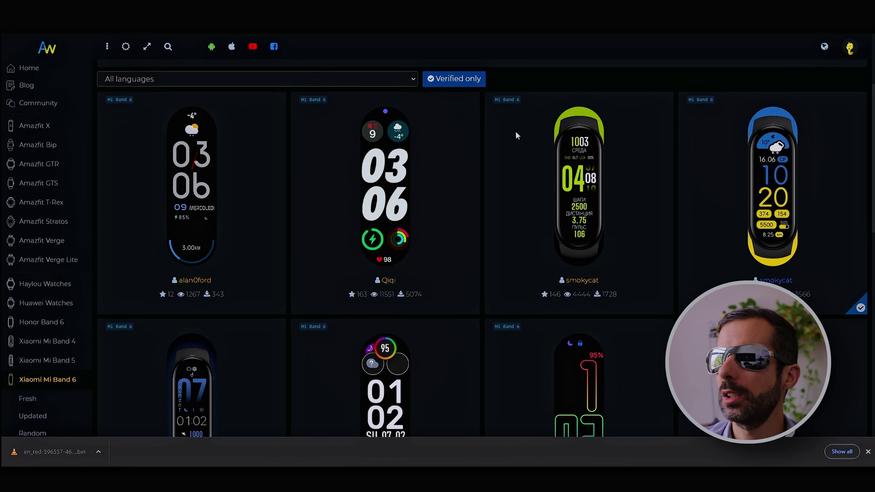
pyautogui.scroll(-1, 516, 136)
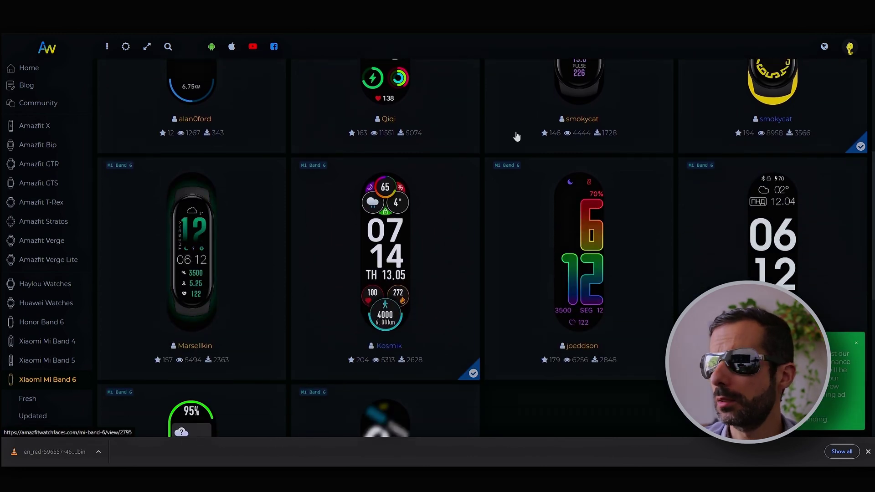
pyautogui.scroll(-5, 517, 130)
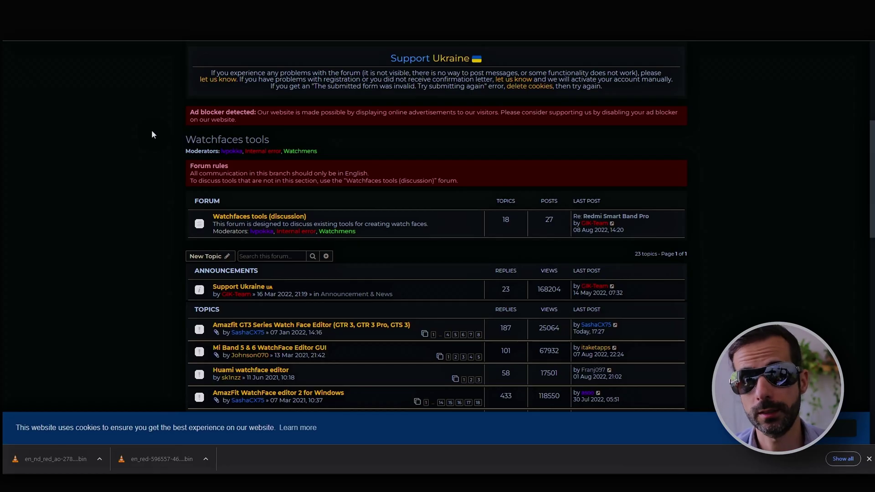
# Open the forum topic "Mi Band 5 & 6 WatchFace Editor GUI" and follow its download link to the GitHub releases page
pyautogui.scroll(-2, 298, 155)
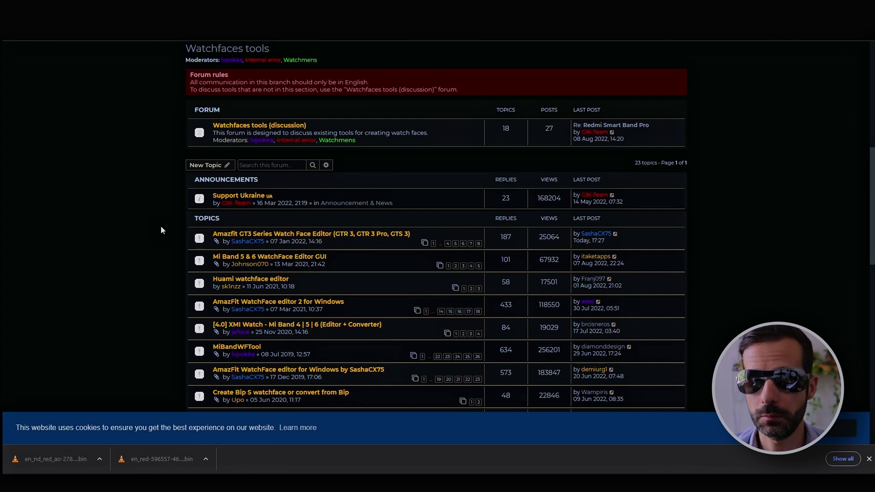
pyautogui.click(256, 258)
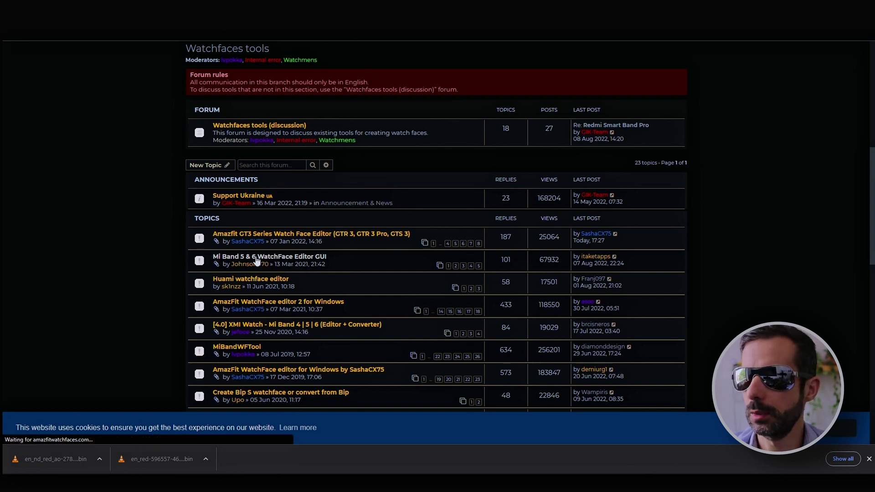
pyautogui.scroll(-8, 281, 248)
pyautogui.scroll(-3, 291, 258)
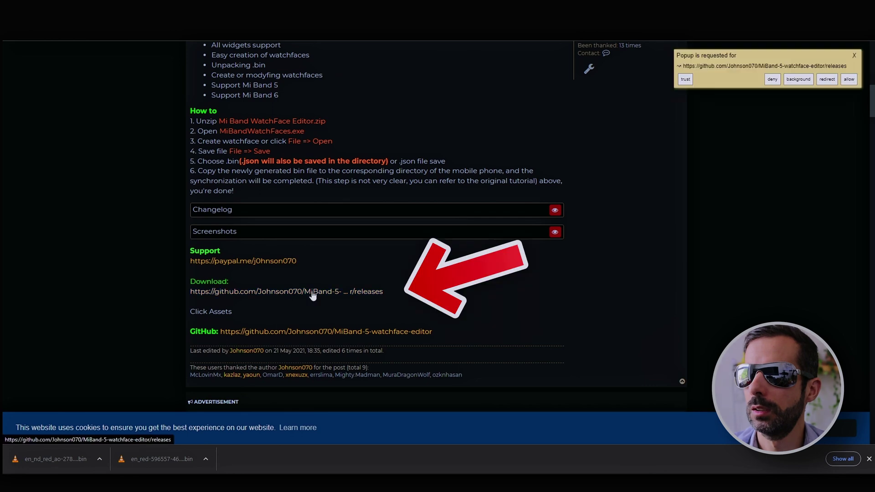
pyautogui.click(311, 291)
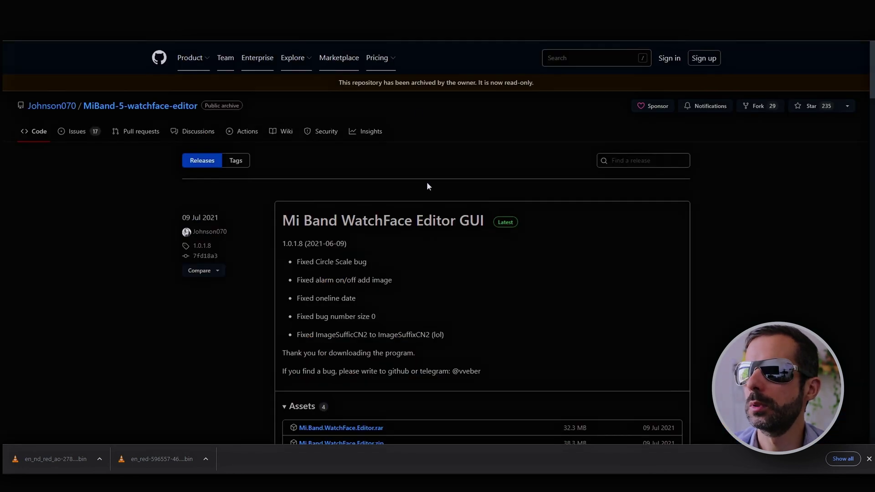
# Download Mi.Band.WatchFace.Editor.rar from the latest release's assets and open the downloaded archive
pyautogui.scroll(-3, 426, 182)
pyautogui.click(360, 294)
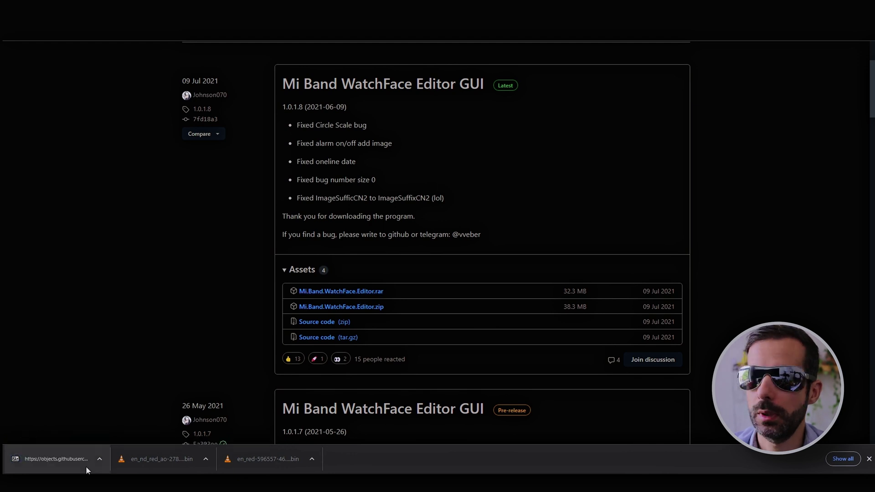
pyautogui.click(31, 460)
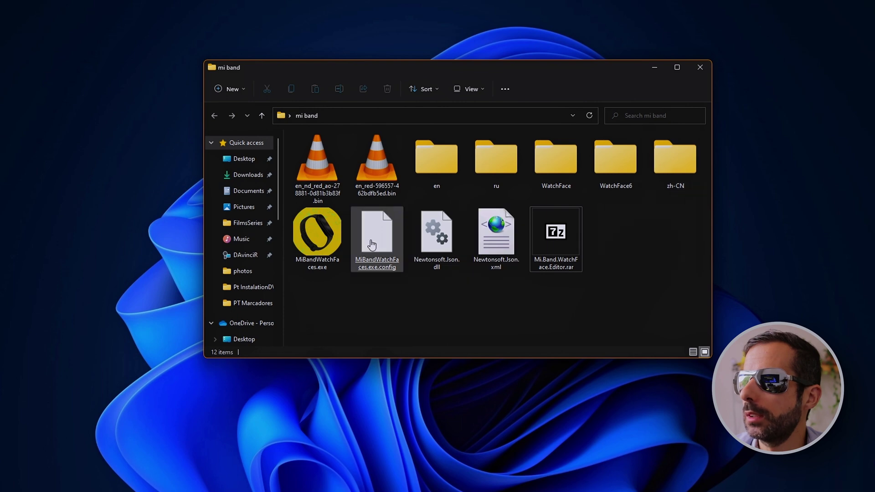
# Launch MiBandWatchFaces.exe from the mi band folder
pyautogui.click(383, 230)
pyautogui.doubleClick(385, 225)
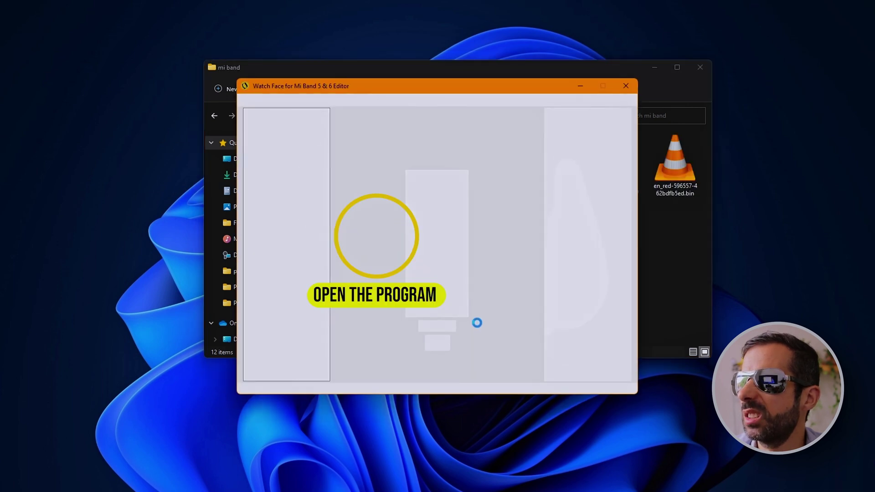
pyautogui.click(489, 320)
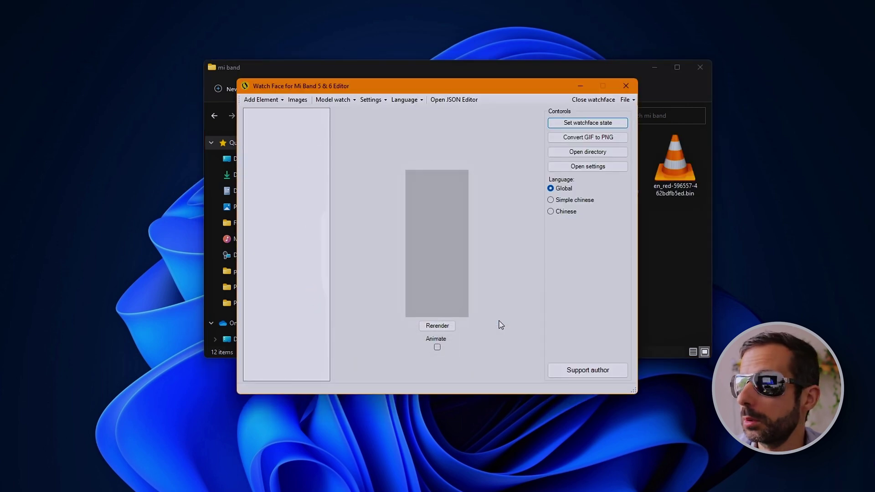
pyautogui.click(625, 100)
pyautogui.click(634, 110)
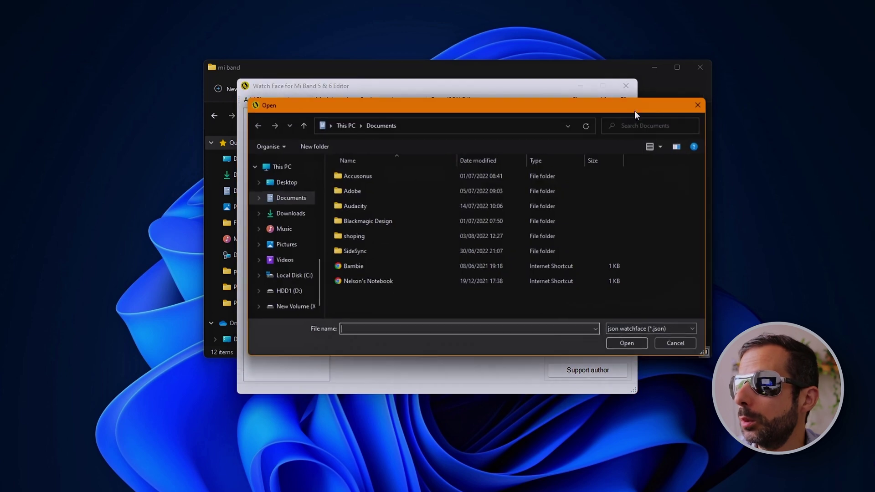
pyautogui.click(280, 182)
pyautogui.doubleClick(360, 176)
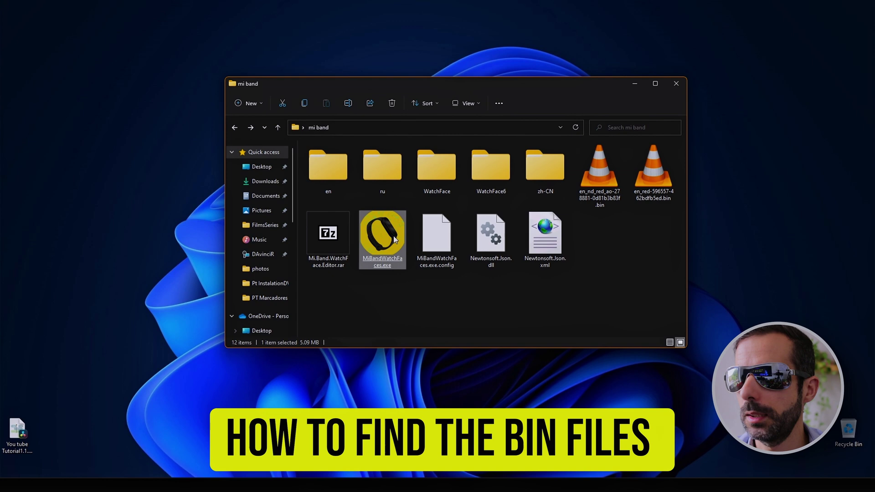
# Relaunch the watch face editor and open en_red-596557-462bdfb5ed.bin from Desktop > mi band, using the packed bin file (*.bin) type
pyautogui.rightClick(393, 236)
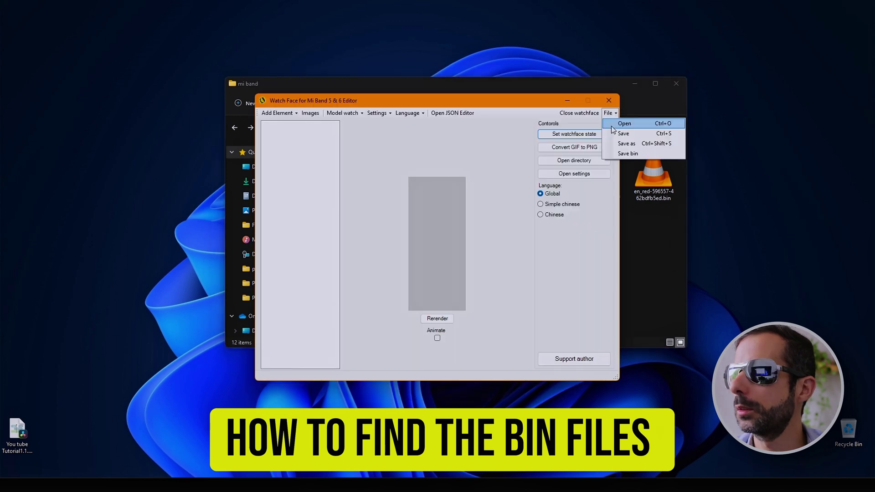
pyautogui.click(629, 121)
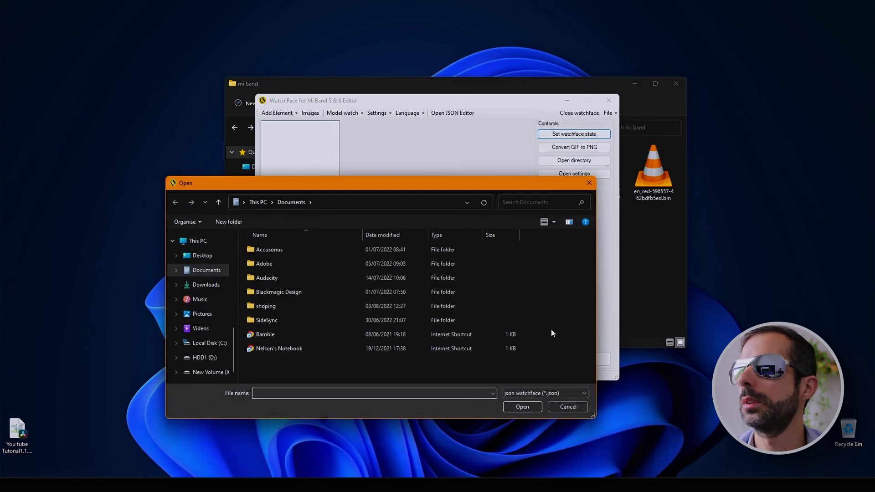
pyautogui.click(565, 393)
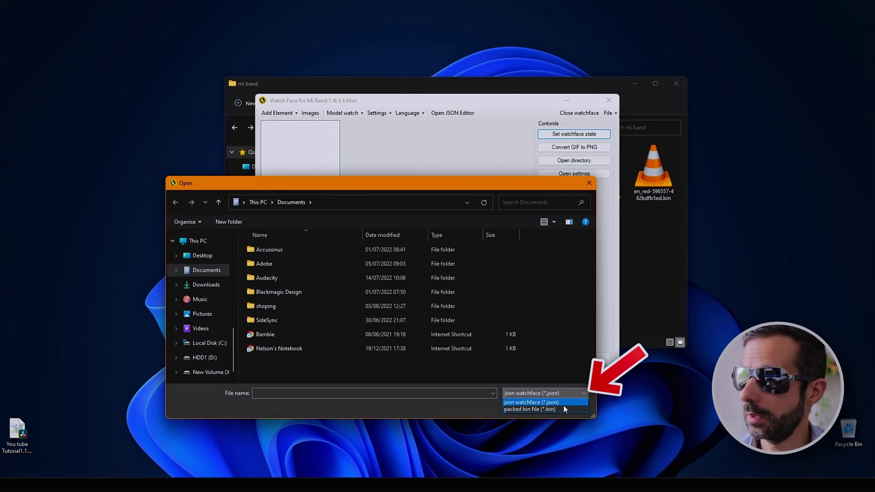
pyautogui.click(563, 406)
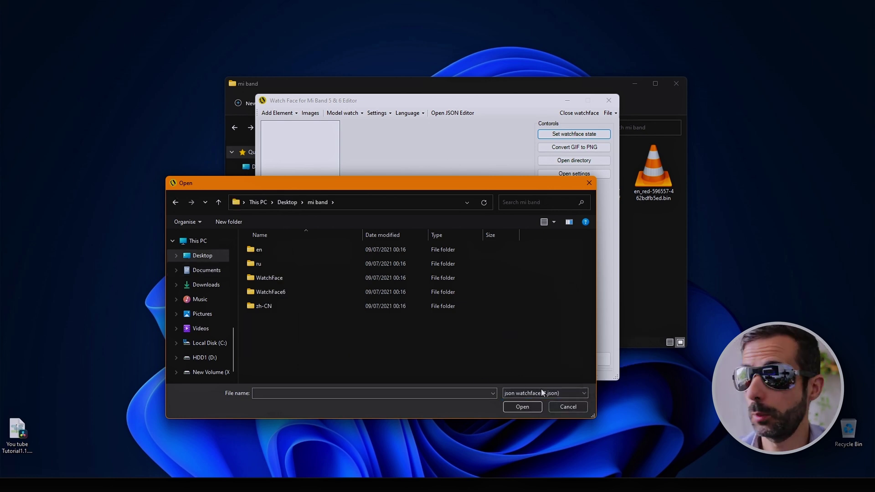
pyautogui.click(542, 392)
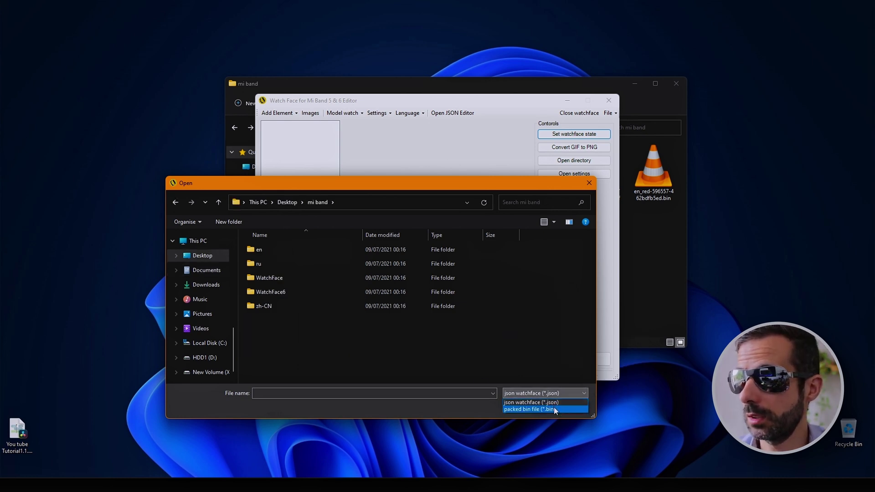
pyautogui.click(554, 409)
pyautogui.doubleClick(304, 335)
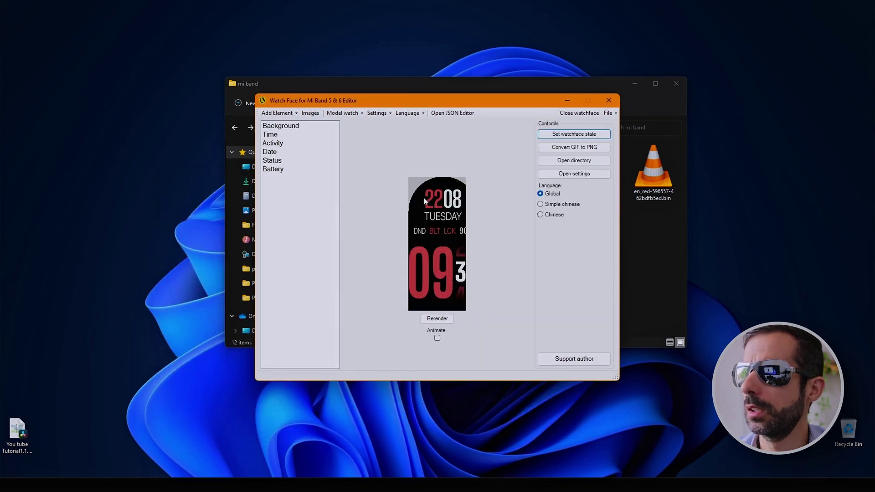
# Change the editor's watch model to match the Mi Band 6 watch face
pyautogui.click(350, 114)
pyautogui.click(358, 134)
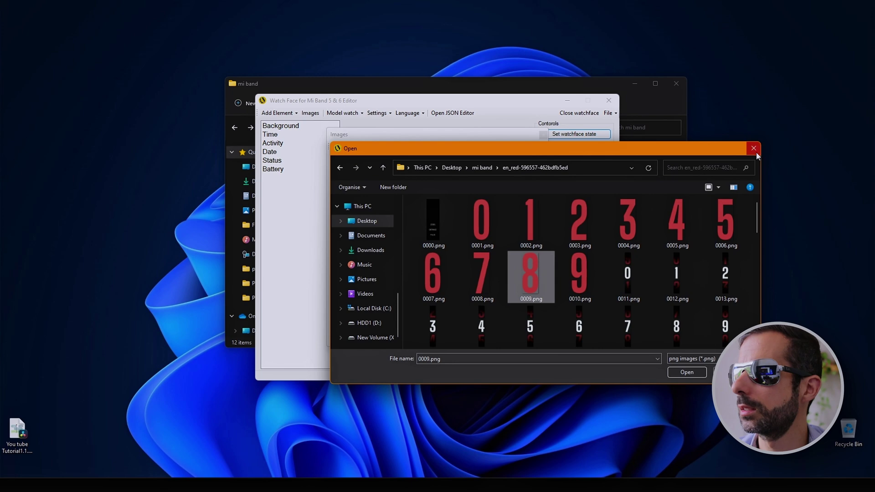
# Open the red zero digit image 0001.png from the unpacked watch face folder in Photoshop
pyautogui.click(481, 224)
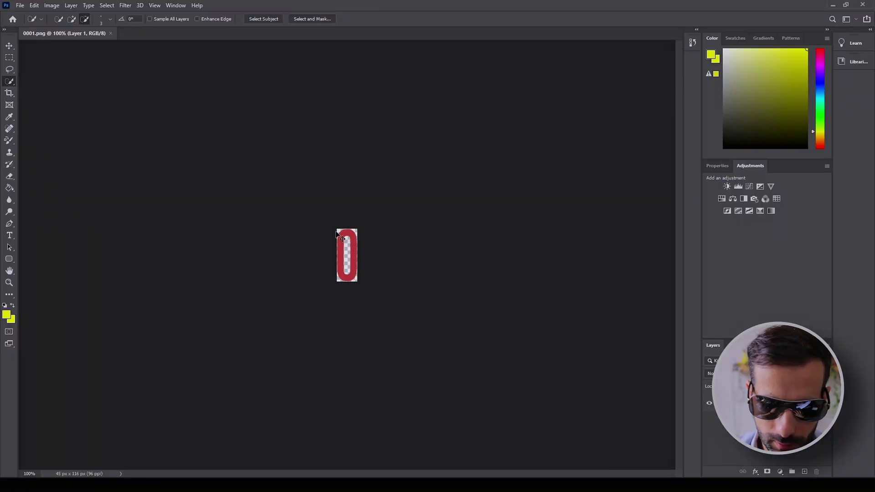
# Fill the zero in 0001.png with red ff0000 using the Paint Bucket tool, then close the image and save the changes
pyautogui.hotkey('ctrl', '+')
pyautogui.hotkey('ctrl', '+')
pyautogui.hotkey('ctrl', '+')
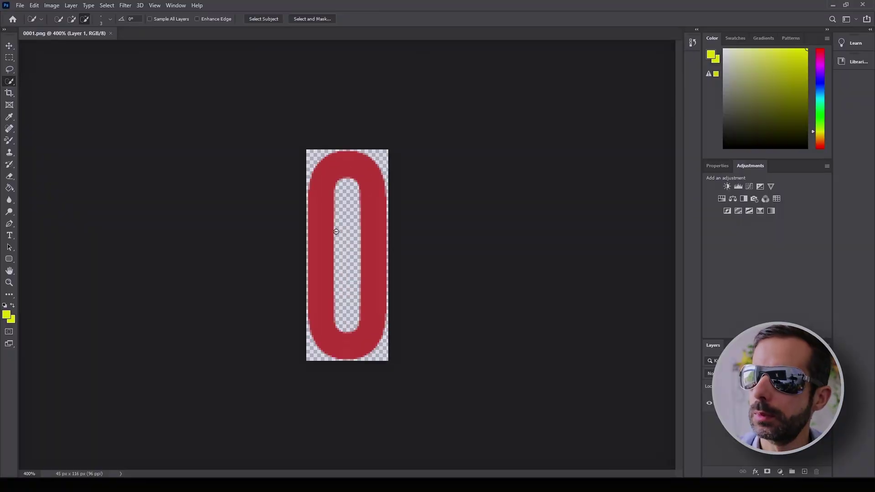
pyautogui.click(10, 189)
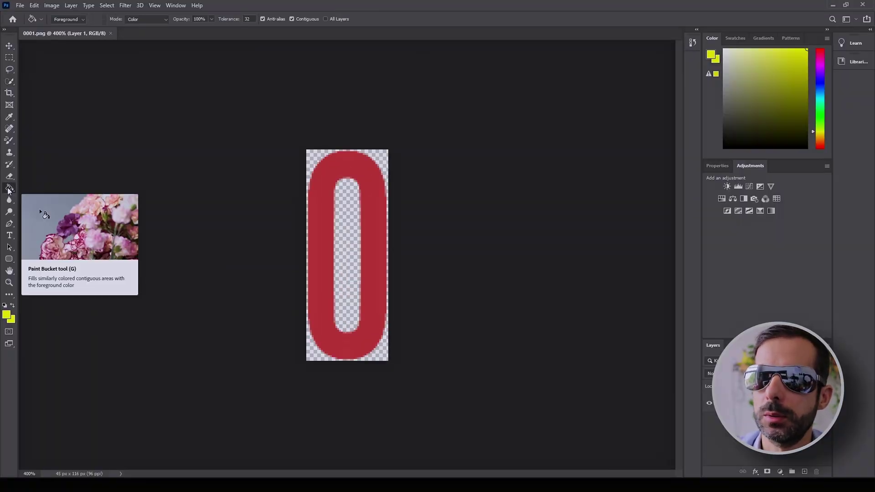
pyautogui.rightClick(10, 189)
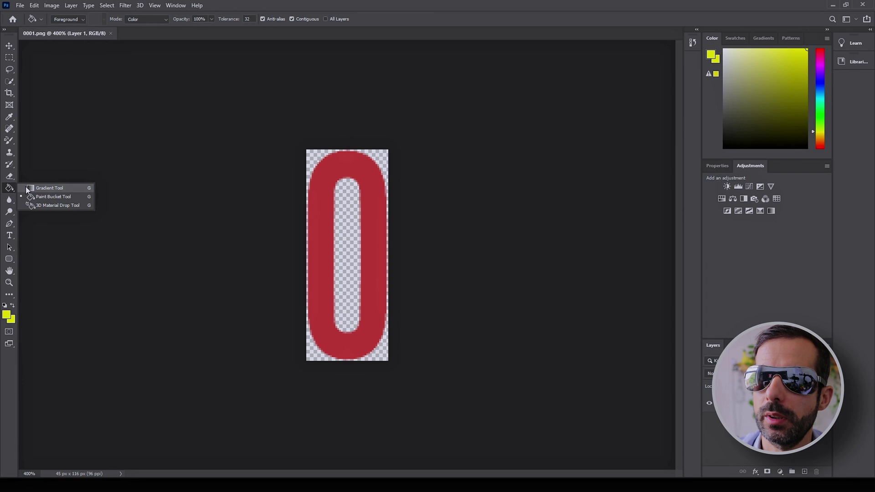
pyautogui.click(49, 196)
pyautogui.click(6, 315)
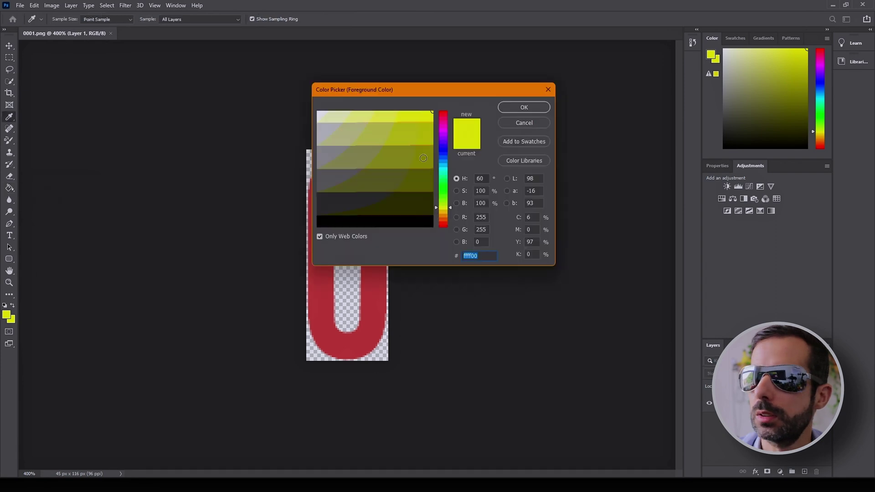
pyautogui.moveTo(450, 223); pyautogui.dragTo(454, 244)
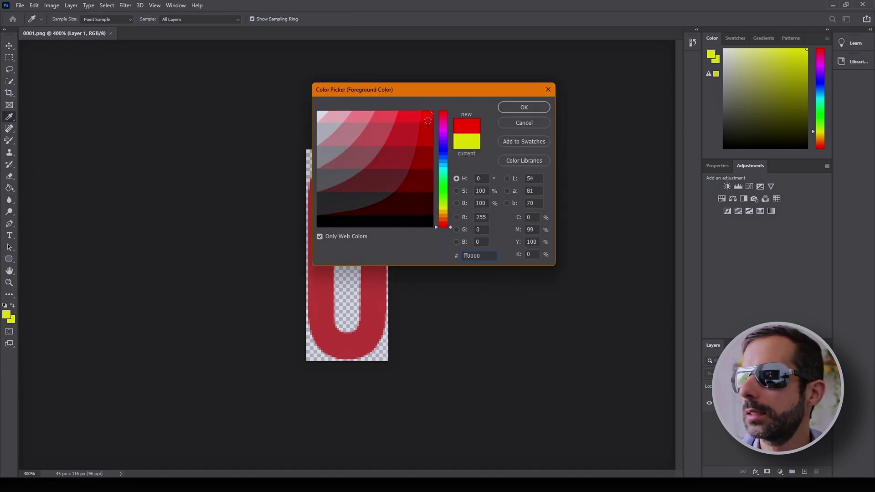
pyautogui.press('Return')
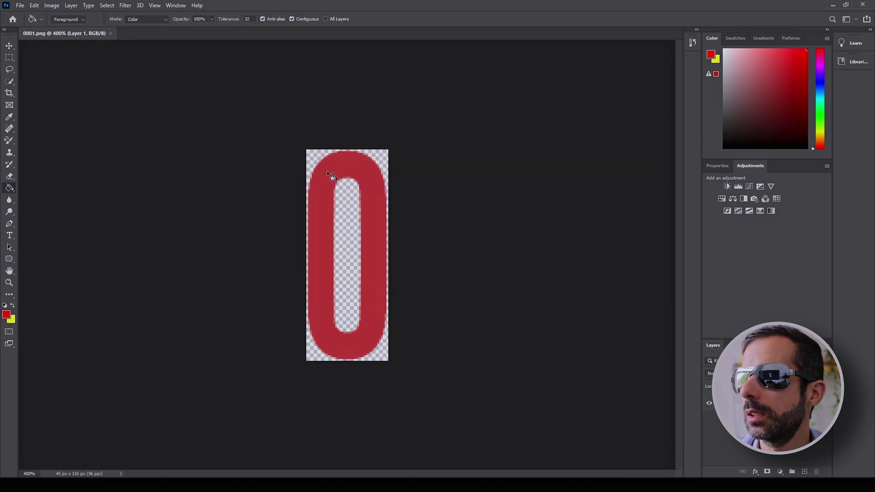
pyautogui.click(328, 171)
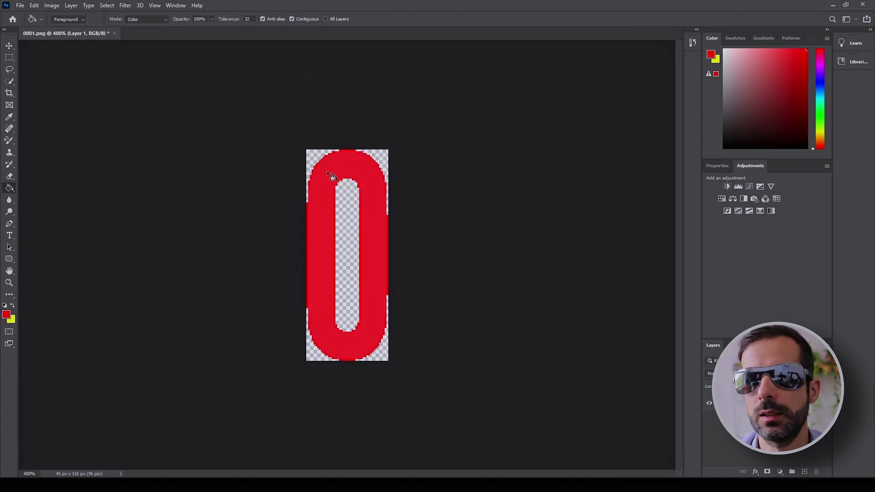
pyautogui.hotkey('ctrl', 'w')
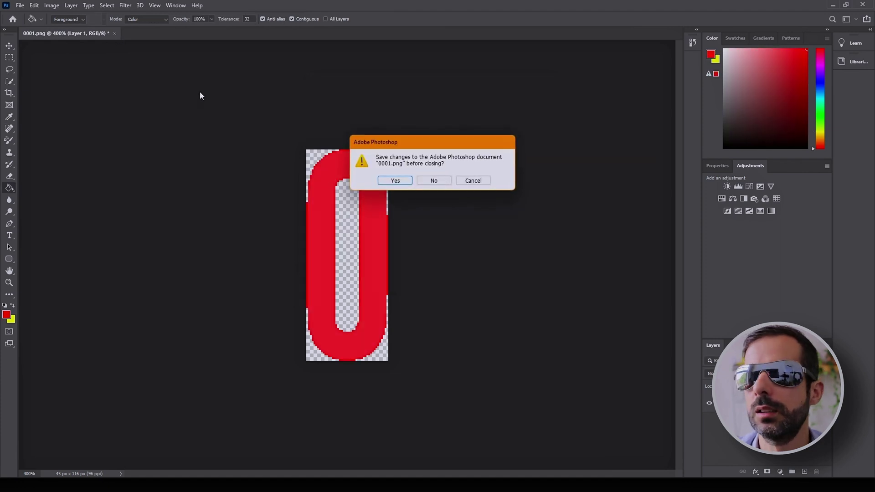
pyautogui.click(395, 181)
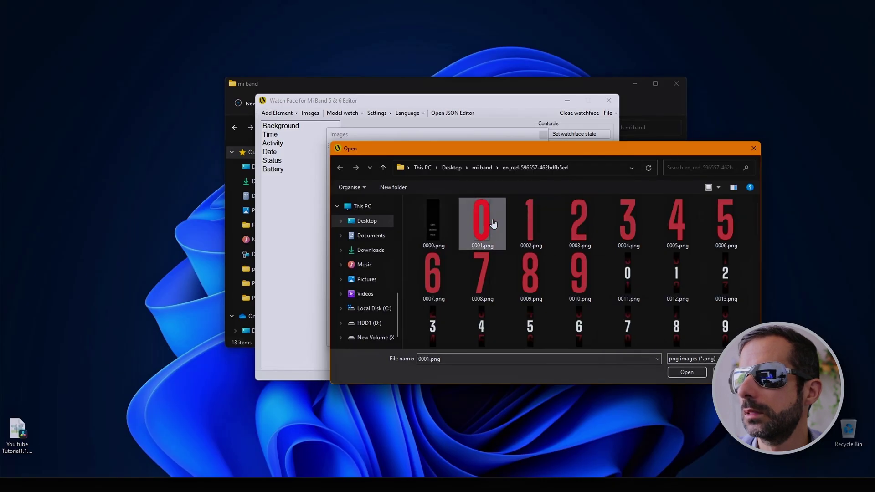
# Open the small dark red digit images, including 0049.png, in Photoshop and fill the 4 in 0052.png with the foreground red
pyautogui.click(532, 237)
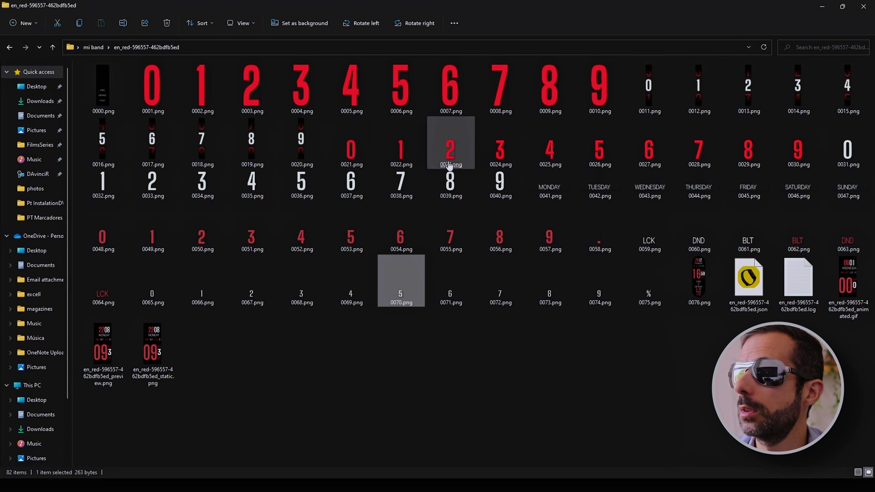
pyautogui.click(153, 240)
pyautogui.rightClick(153, 242)
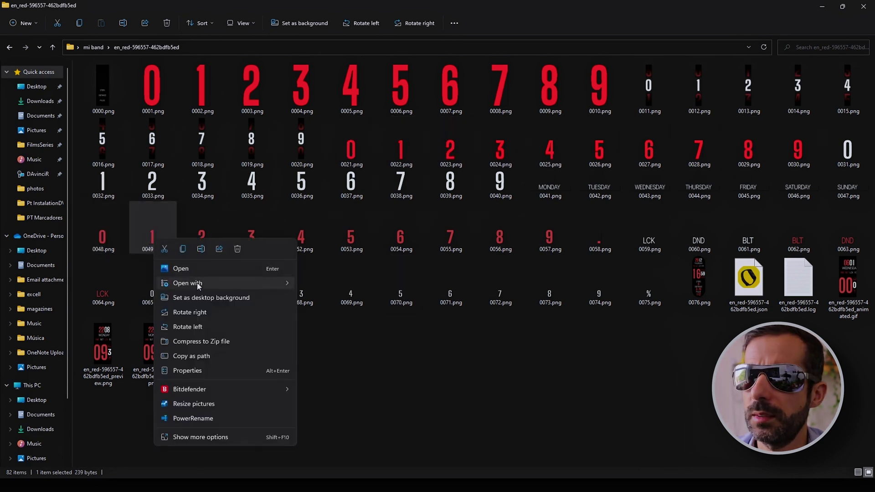
pyautogui.moveTo(197, 282)
pyautogui.click(336, 284)
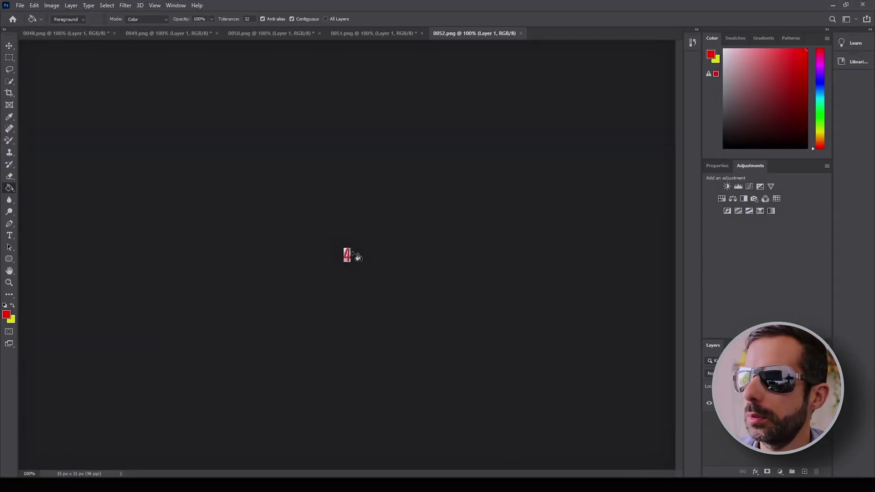
pyautogui.click(348, 258)
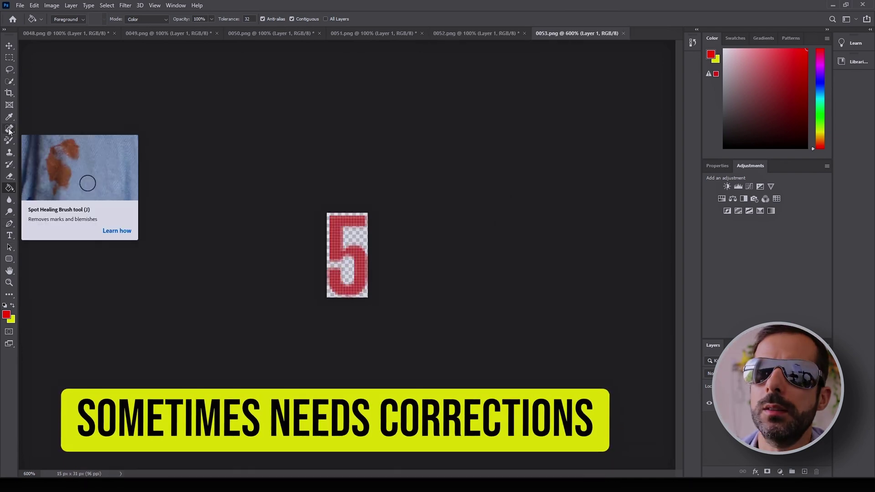
# Clean up the shape of the 5 in 0053.png with a smaller Eraser brush
pyautogui.click(9, 176)
pyautogui.click(67, 19)
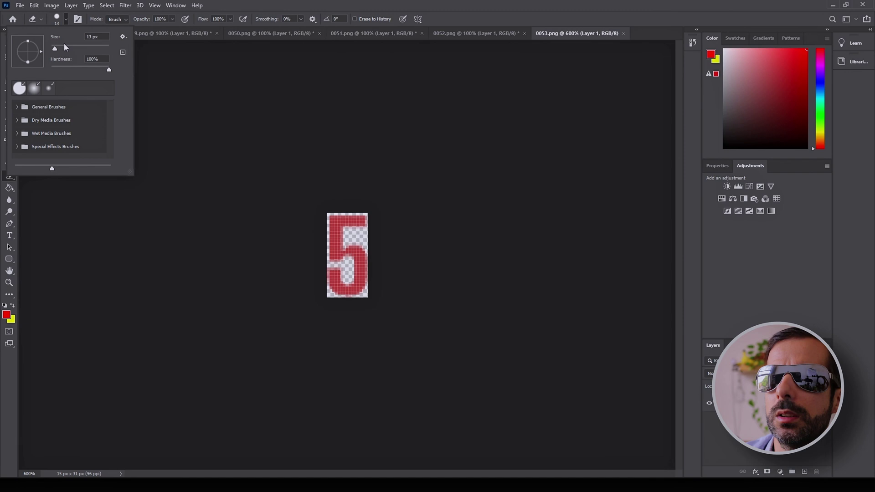
pyautogui.press('Return')
pyautogui.click(331, 266)
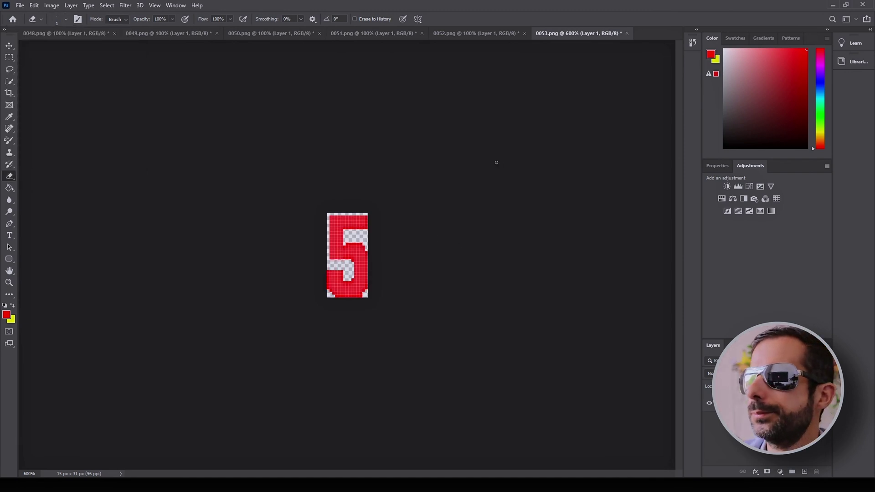
# Switch to the unpacked watch face folder, go through the LCK, DND and BLT images, and open the white LCK image 0059.png in Photoshop
pyautogui.hotkey('alt', 'Tab')
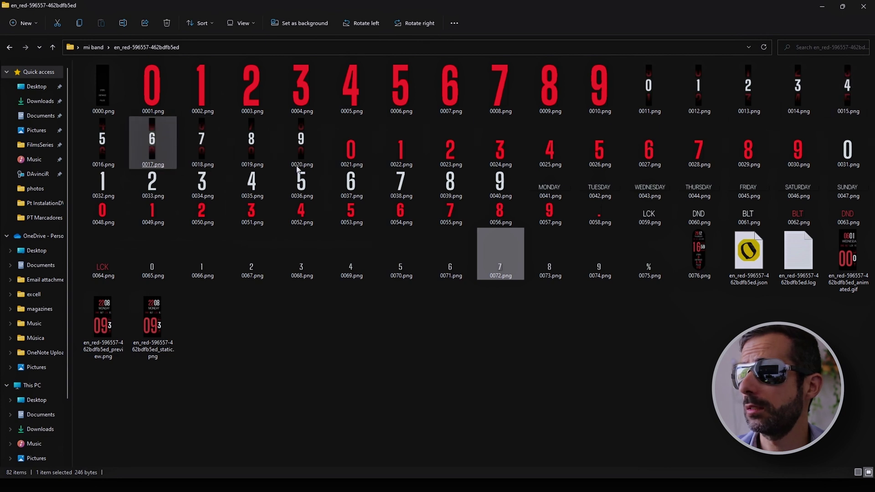
pyautogui.click(647, 221)
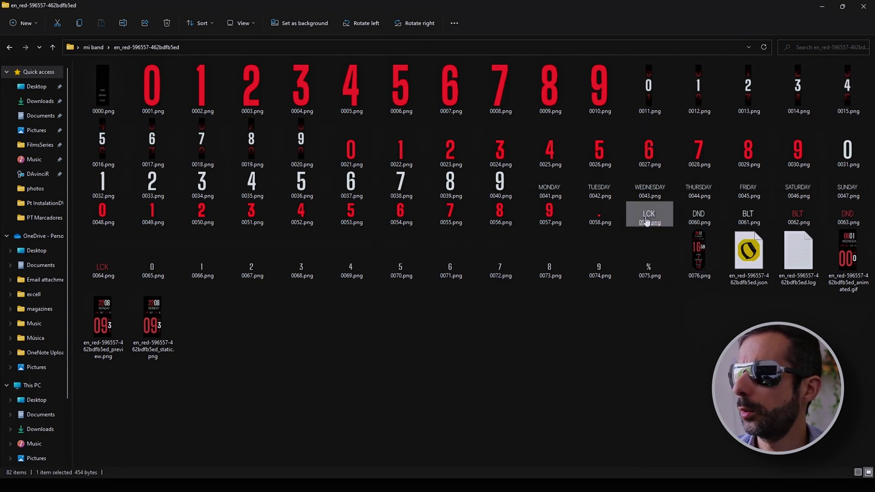
pyautogui.press('Right')
pyautogui.press('Right')
pyautogui.press('Right')
pyautogui.press('Right')
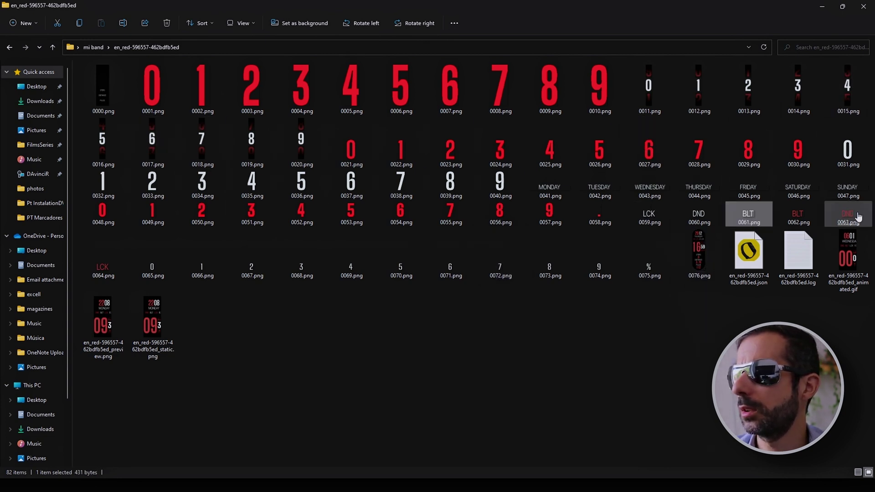
pyautogui.click(648, 218)
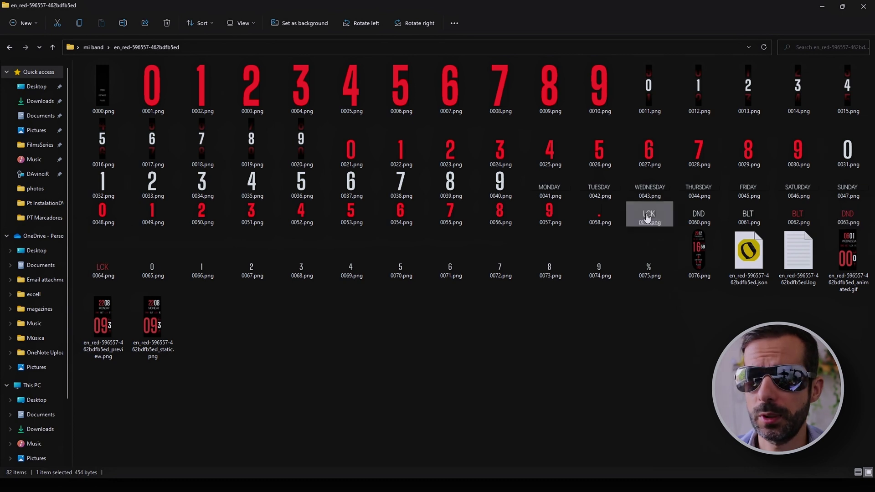
pyautogui.rightClick(648, 217)
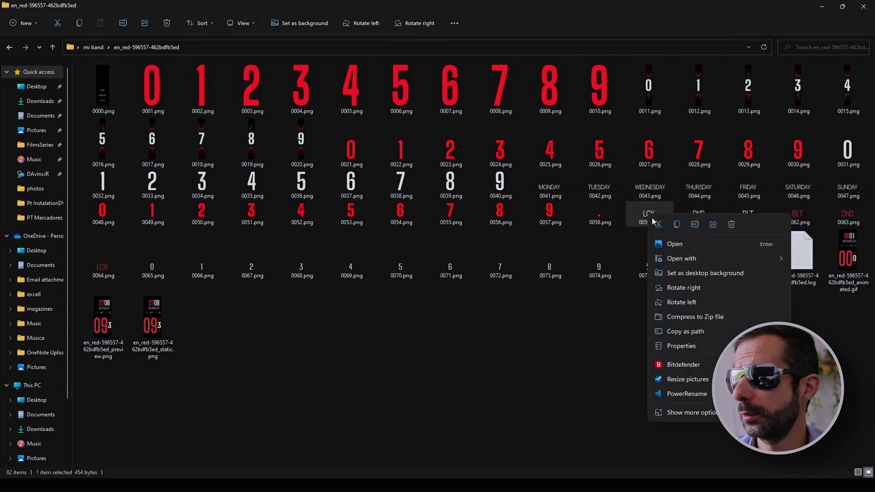
pyautogui.moveTo(679, 262)
pyautogui.click(711, 260)
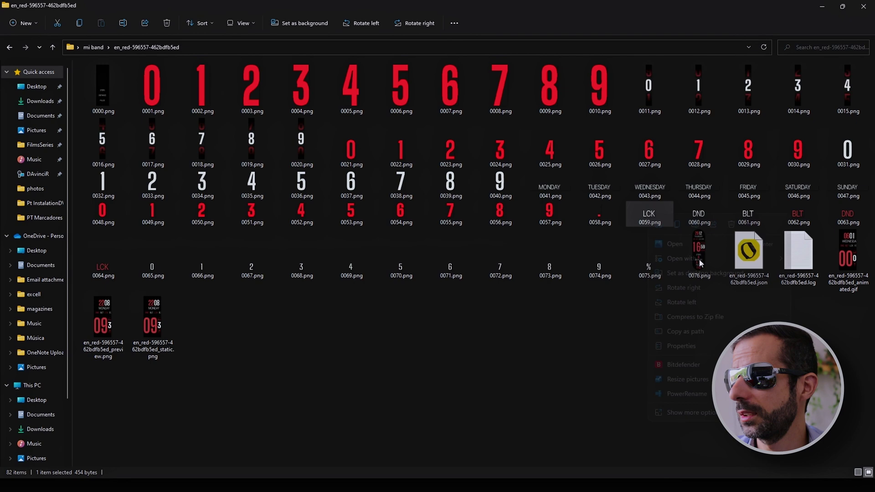
# Enlarge the Eraser brush to 56 px for wiping the LCK label in 0059.png
pyautogui.hotkey('ctrl', '+')
pyautogui.hotkey('ctrl', '+')
pyautogui.hotkey('ctrl', '+')
pyautogui.hotkey('ctrl', '+')
pyautogui.hotkey('ctrl', '+')
pyautogui.hotkey('ctrl', '+')
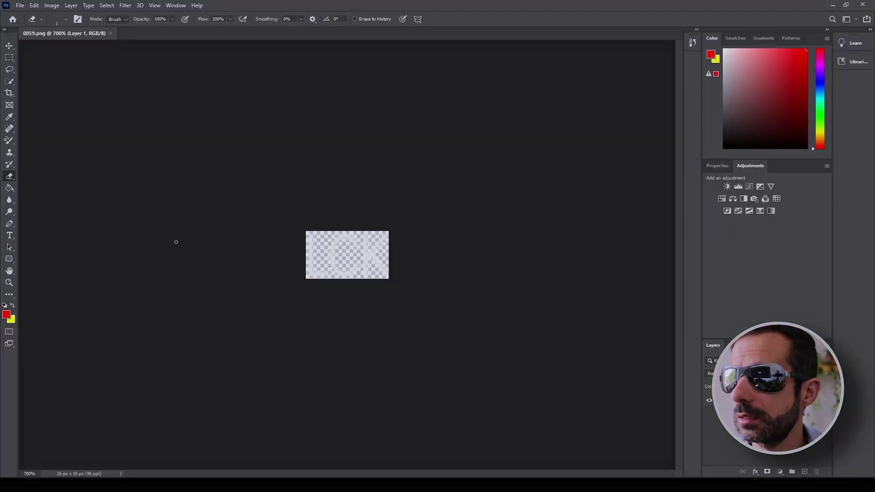
pyautogui.click(66, 19)
pyautogui.moveTo(52, 48); pyautogui.dragTo(91, 47)
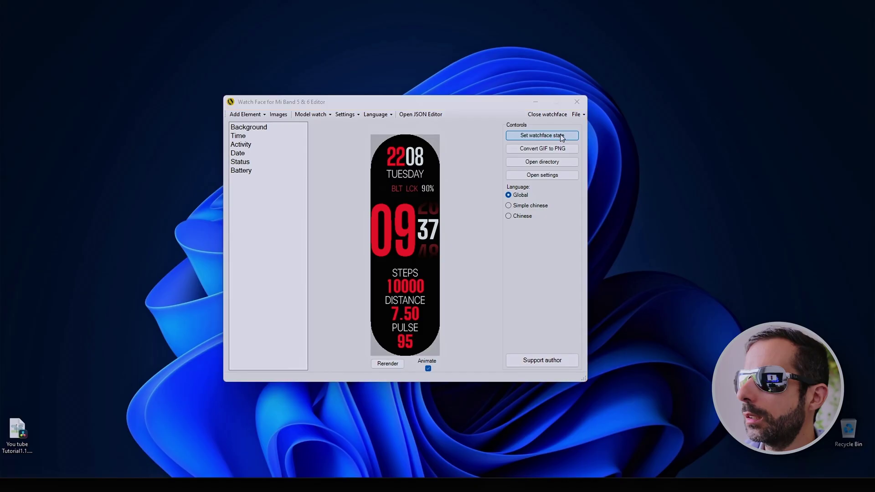
# Test the watchface state preview with steps 8780, distance 9.27 and pulse 130, and turn off Lock
pyautogui.click(562, 135)
pyautogui.moveTo(370, 150)
pyautogui.mouseDown()
pyautogui.moveTo(351, 155)
pyautogui.moveTo(374, 155)
pyautogui.mouseUp()
pyautogui.moveTo(367, 171); pyautogui.dragTo(376, 201)
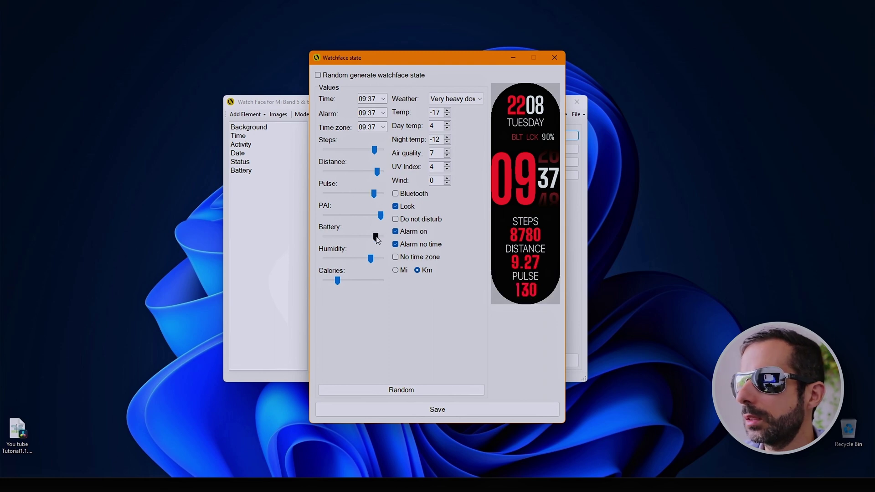
pyautogui.click(396, 207)
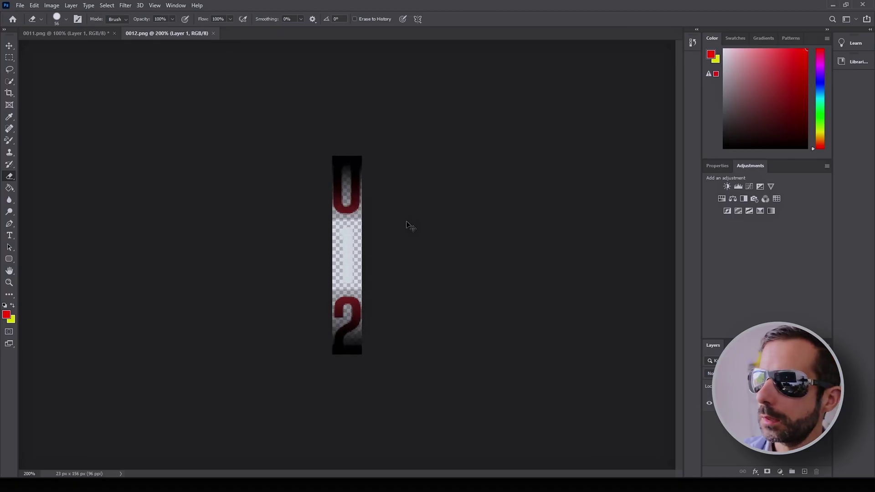
# Erase the faded 0 above and the faded 2 below the white 1 in 0012.png, then move on to 0013.png
pyautogui.hotkey('ctrl', '+')
pyautogui.click(350, 182)
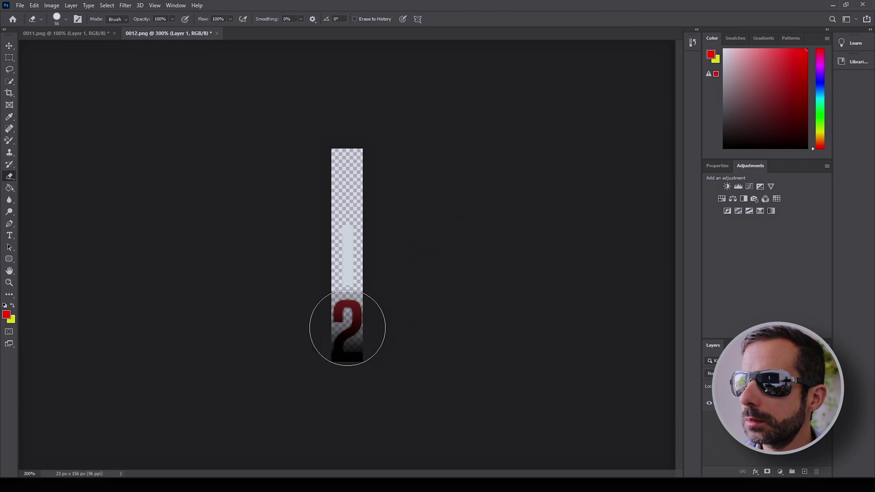
pyautogui.click(348, 329)
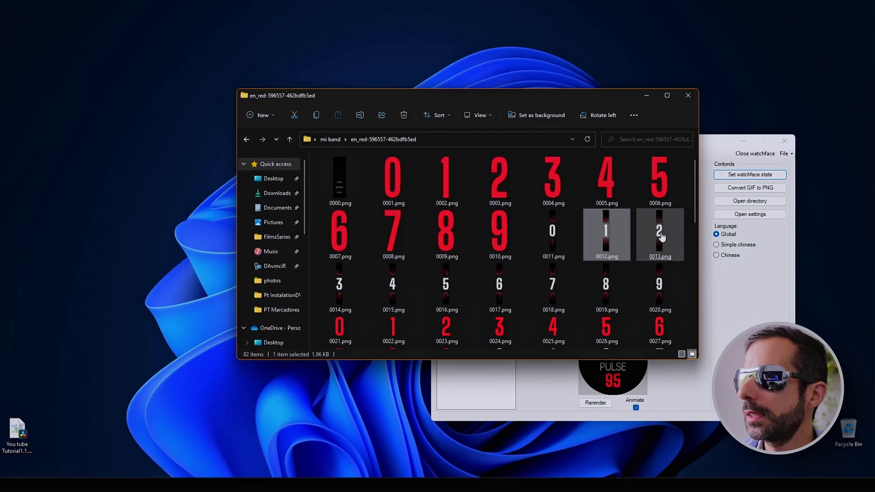
pyautogui.rightClick(662, 237)
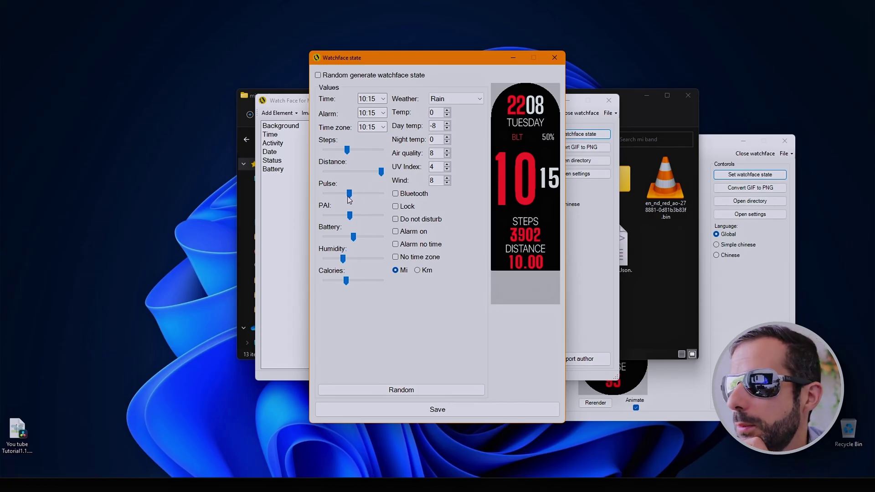
# Toggle Bluetooth on and off in the watchface state to check its status icon in the preview
pyautogui.click(395, 194)
pyautogui.click(395, 194)
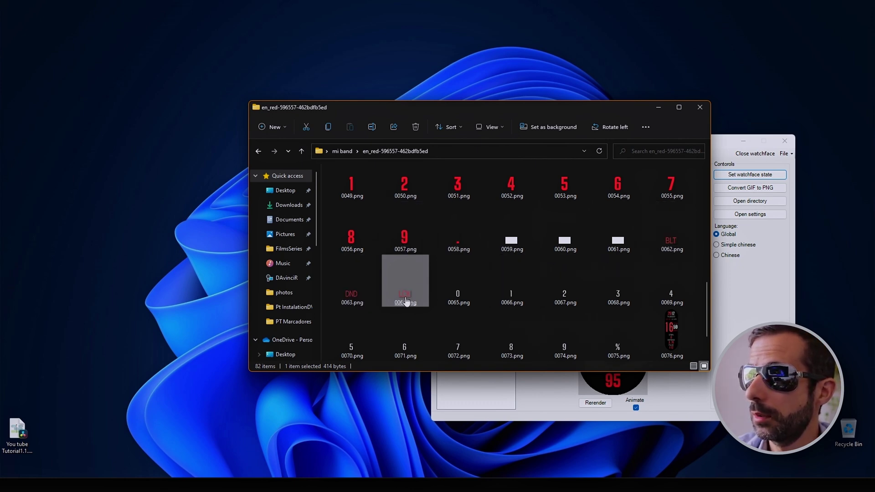
# Copy icons 0057.png to 0059.png from the icons folder and create a folder named replace icons inside mi band
pyautogui.hotkey('alt', 'Left')
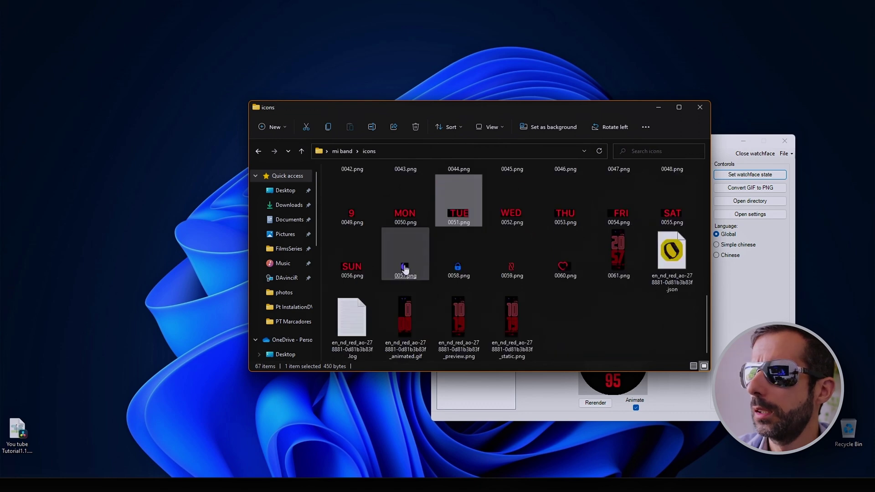
pyautogui.keyDown('shift'); pyautogui.click(526, 272); pyautogui.keyUp('shift')
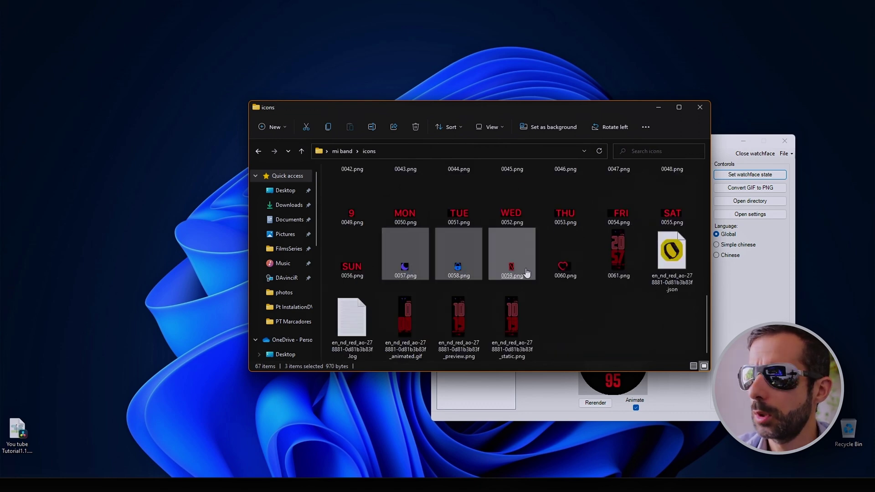
pyautogui.hotkey('alt', 'Up')
pyautogui.rightClick(447, 298)
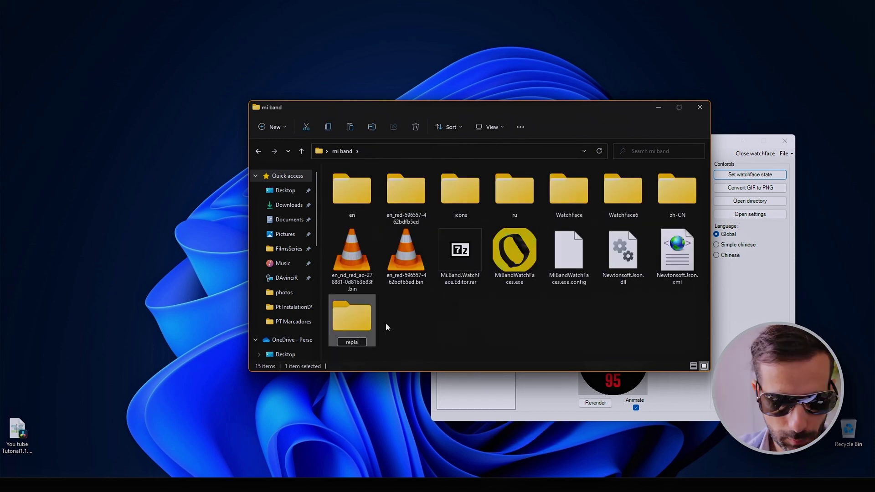
pyautogui.click(386, 323)
pyautogui.write('replace icons')
pyautogui.press('Return')
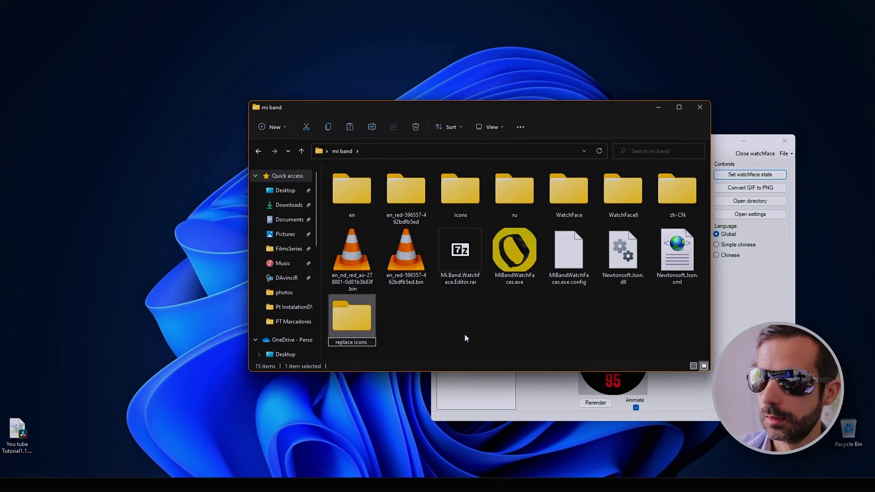
# Open the replace icons folder and paste the three copied icon images into it
pyautogui.press('Return')
pyautogui.hotkey('ctrl', 'v')
pyautogui.rightClick(357, 218)
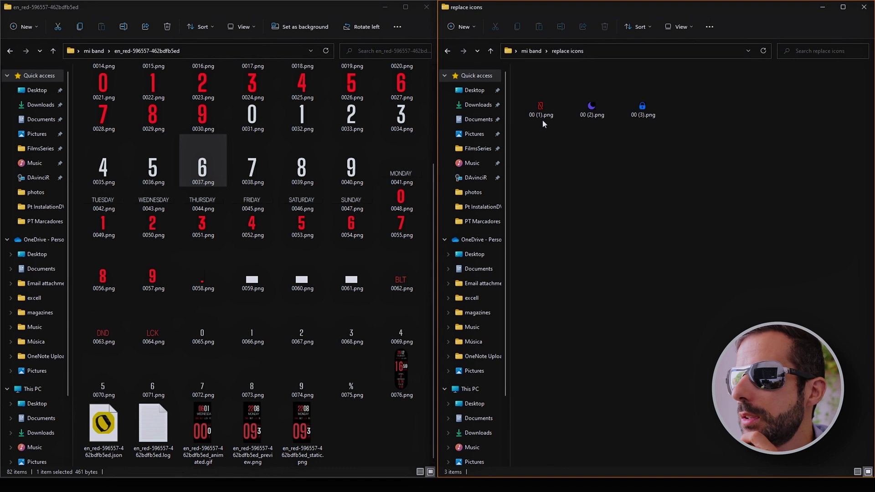
# Rename the red Bluetooth icon 00 (1).png as 0061.png and open the moon icon's name for editing
pyautogui.click(543, 119)
pyautogui.press('F2')
pyautogui.write('0061')
pyautogui.press('Tab')
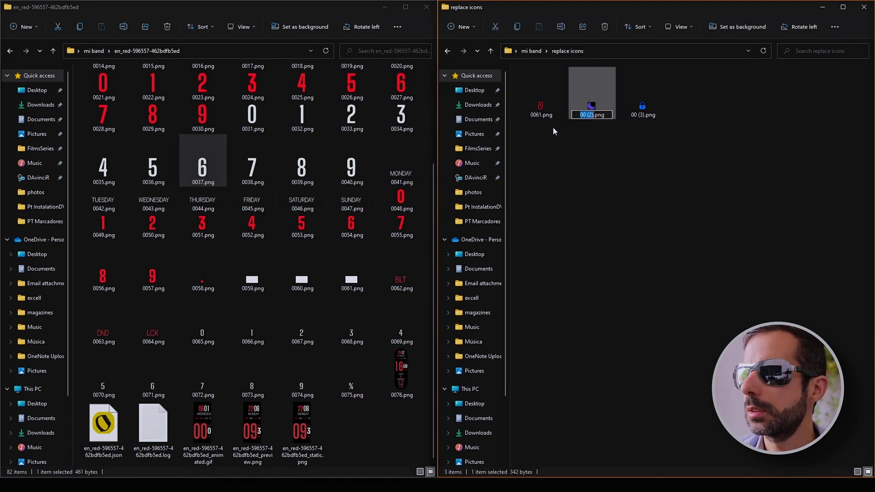
# Rename the red Bluetooth icon as 0062.png and the moon icon as 0063.png
pyautogui.click(546, 125)
pyautogui.click(543, 110)
pyautogui.press('F2')
pyautogui.write('0062')
pyautogui.press('Tab')
pyautogui.write('0063')
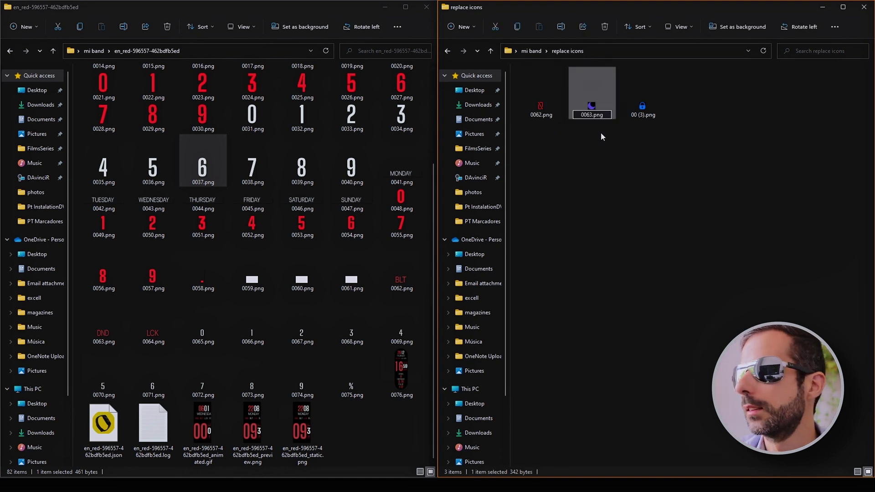
pyautogui.click(600, 133)
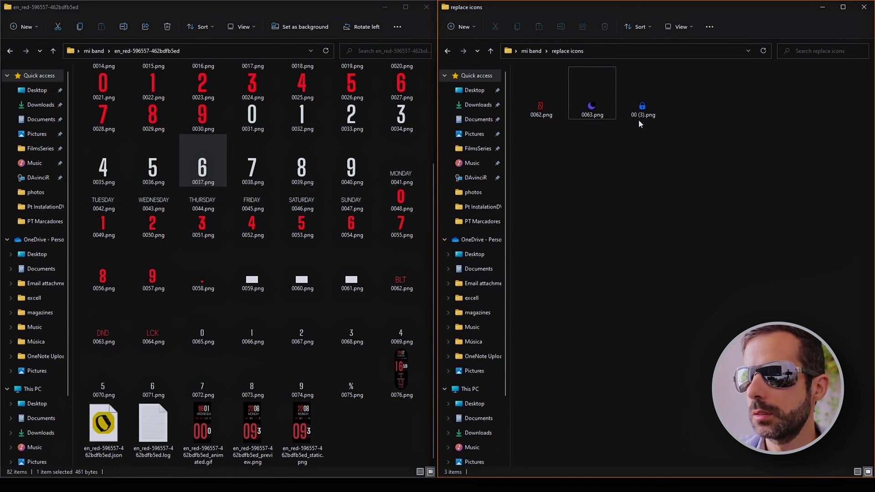
# Rename the blue lock icon as 0064.png
pyautogui.click(640, 119)
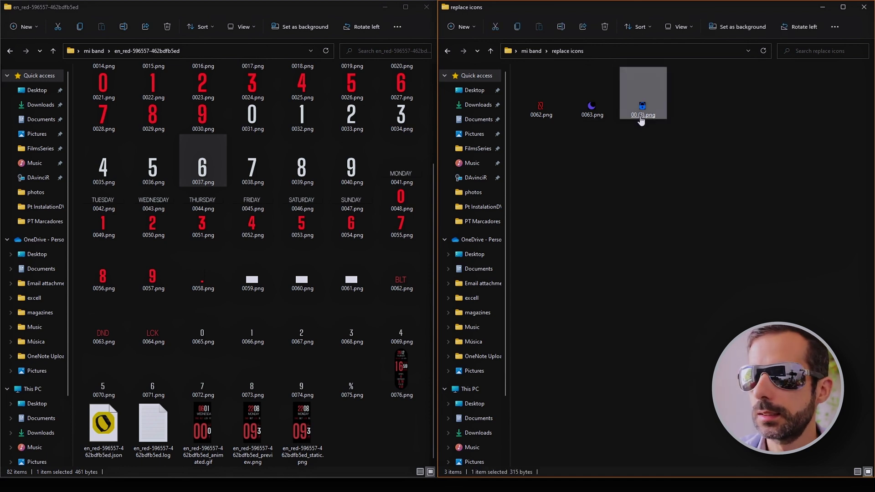
pyautogui.rightClick(641, 119)
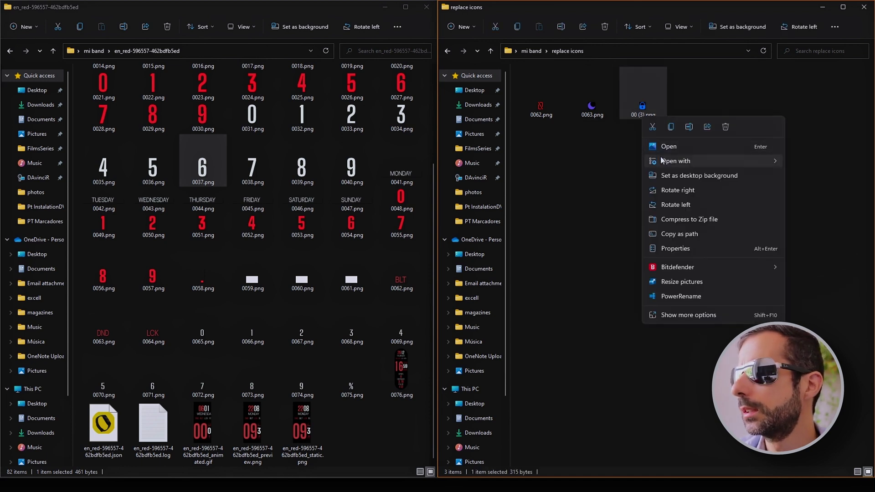
pyautogui.moveTo(661, 160)
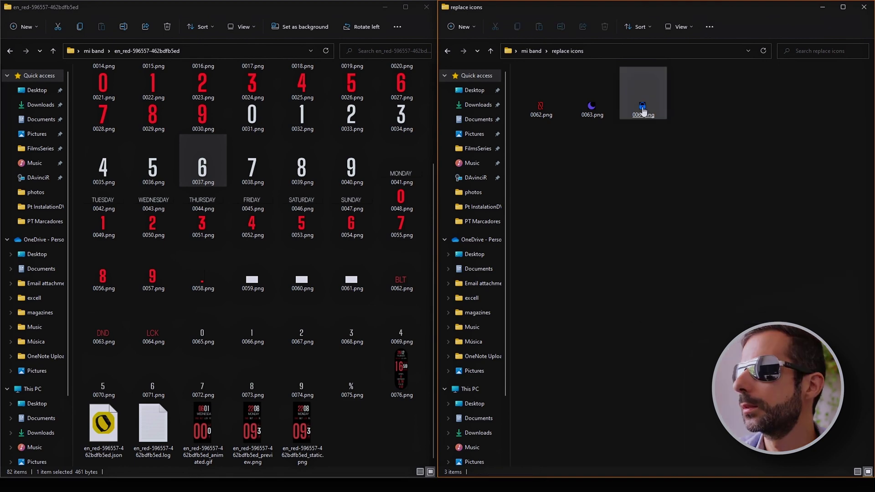
# Open 0064.png in Adobe Photoshop 2020 and fill the lock's blue body and shackle with the red foreground color
pyautogui.rightClick(642, 109)
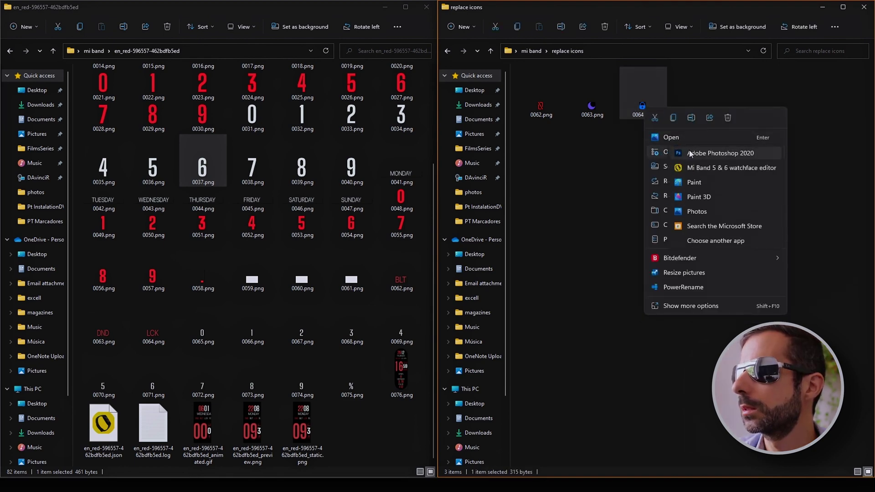
pyautogui.click(705, 157)
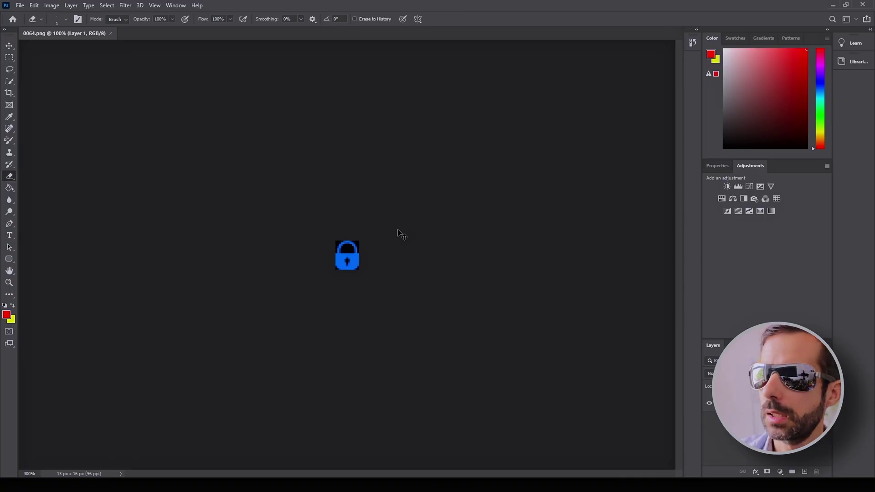
pyautogui.hotkey('ctrl', '+')
pyautogui.hotkey('ctrl', '+')
pyautogui.hotkey('ctrl', '+')
pyautogui.hotkey('ctrl', '+')
pyautogui.hotkey('ctrl', '+')
pyautogui.hotkey('ctrl', '+')
pyautogui.hotkey('ctrl', '+')
pyautogui.hotkey('ctrl', '+')
pyautogui.press('g')
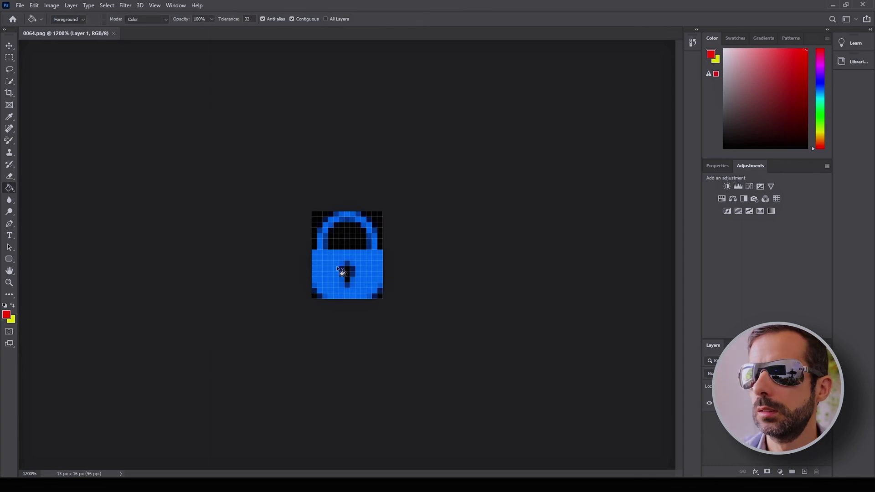
pyautogui.click(355, 241)
pyautogui.click(348, 219)
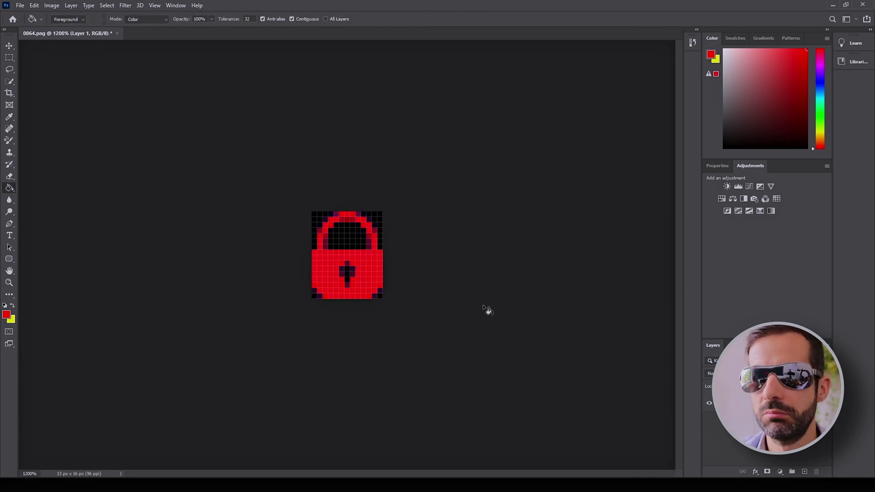
# Close Photoshop, saving the recolored lock, and reopen the replace icons folder from mi band
pyautogui.click(863, 7)
pyautogui.click(391, 181)
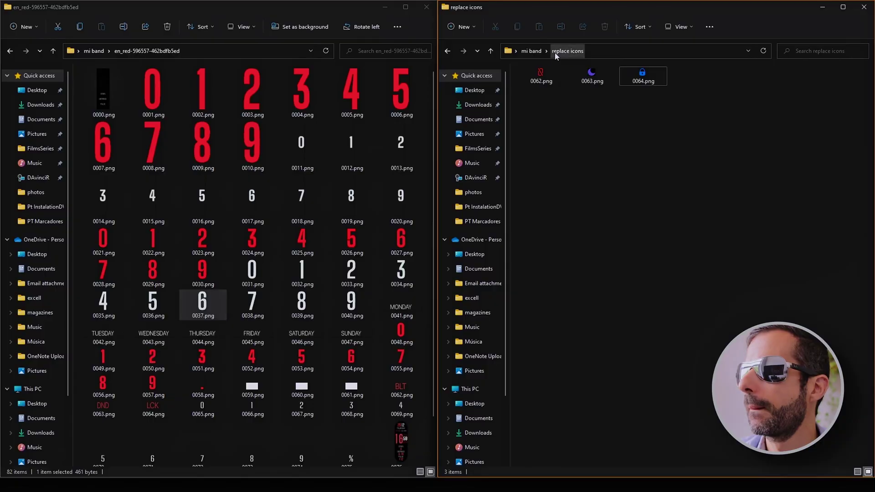
pyautogui.click(531, 51)
pyautogui.doubleClick(685, 97)
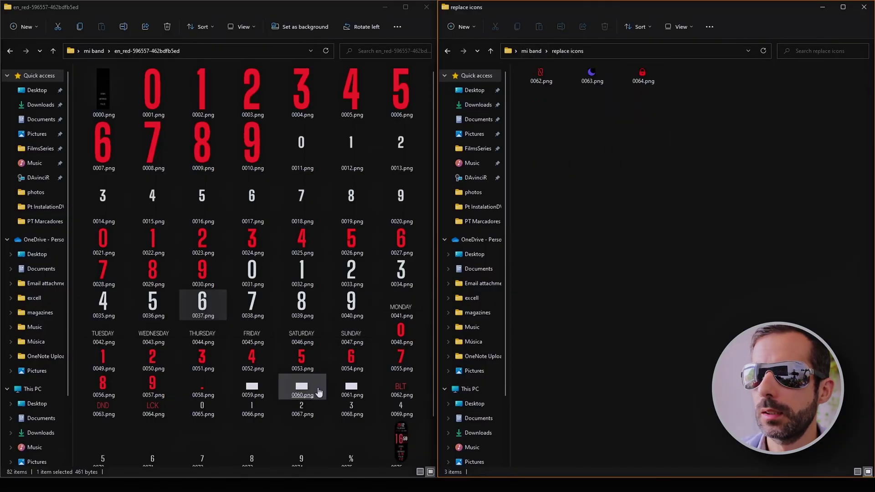
# Create a new folder inside replace icons and move the original label images 0062.png to 0064.png into it
pyautogui.scroll(-2, 319, 388)
pyautogui.click(405, 319)
pyautogui.click(707, 175)
pyautogui.hotkey('ctrl', 'shift', 'n')
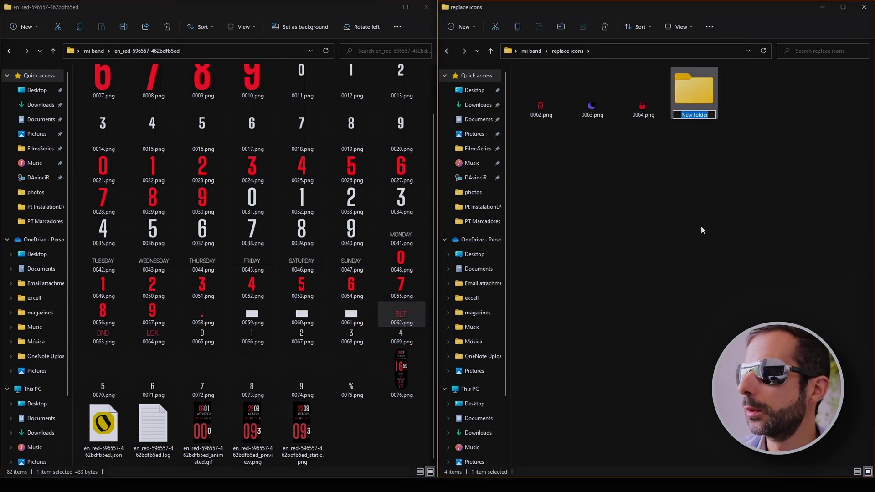
pyautogui.click(657, 197)
pyautogui.keyDown('shift'); pyautogui.click(136, 342); pyautogui.keyUp('shift')
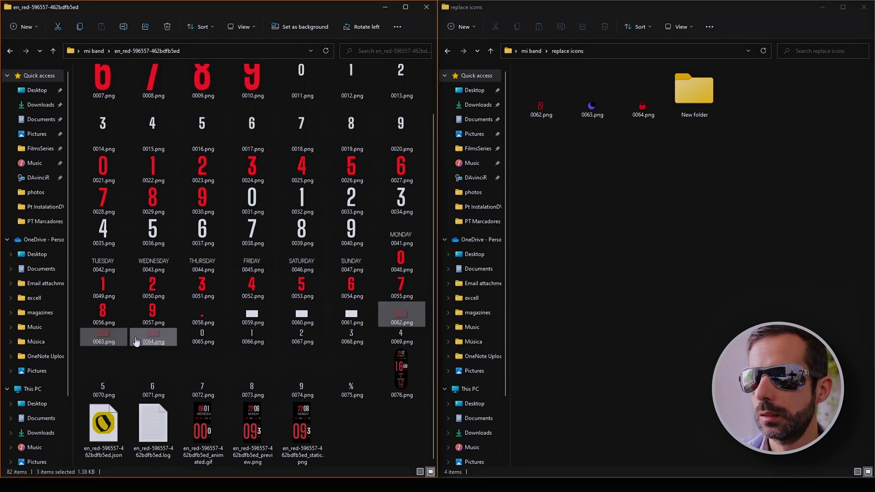
pyautogui.moveTo(145, 341); pyautogui.dragTo(694, 91)
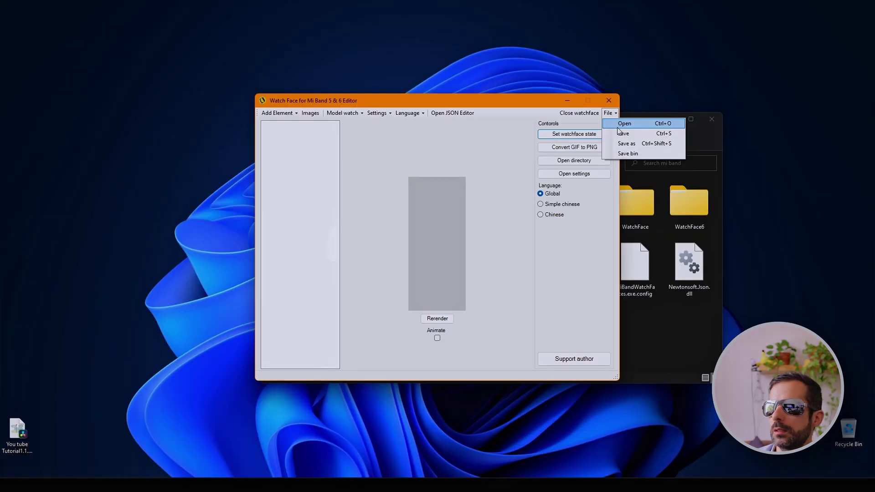
# Open the edited watch face in the Watch Face for Mi Band 5 & 6 Editor and open its watchface state settings
pyautogui.click(624, 124)
pyautogui.doubleClick(394, 195)
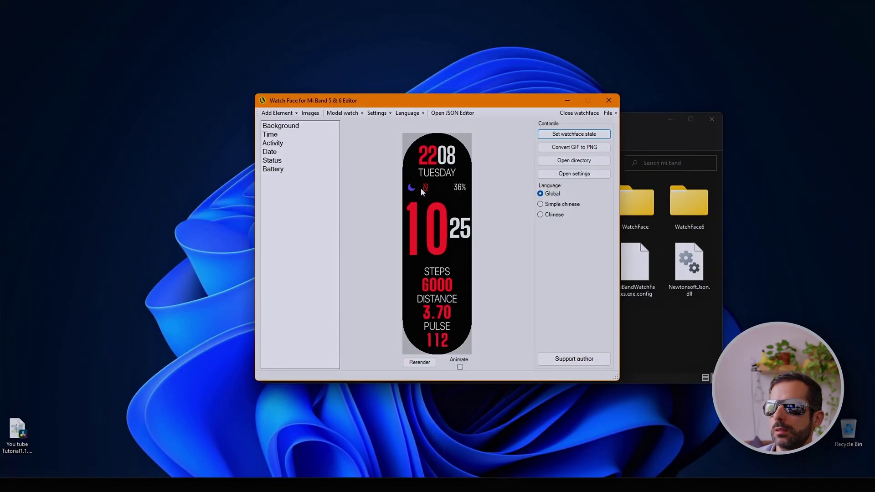
pyautogui.click(574, 134)
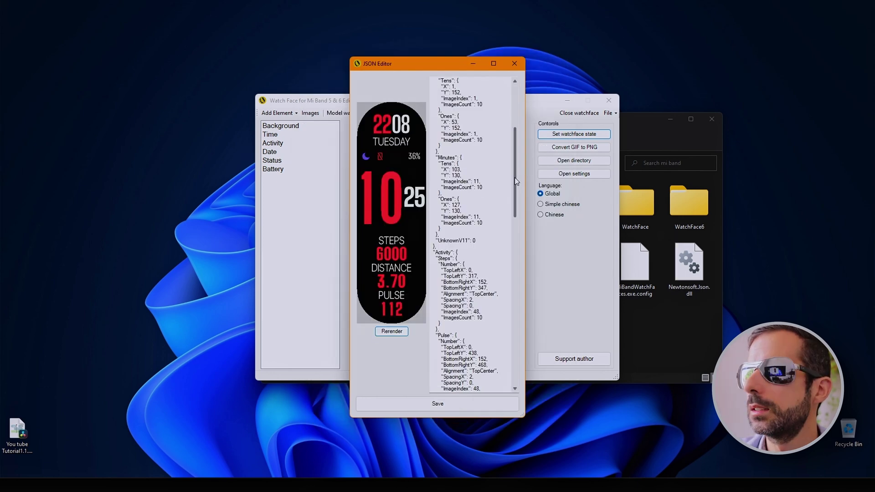
# Look through the watch face's JSON code for the element positions and image indexes
pyautogui.scroll(-3, 515, 177)
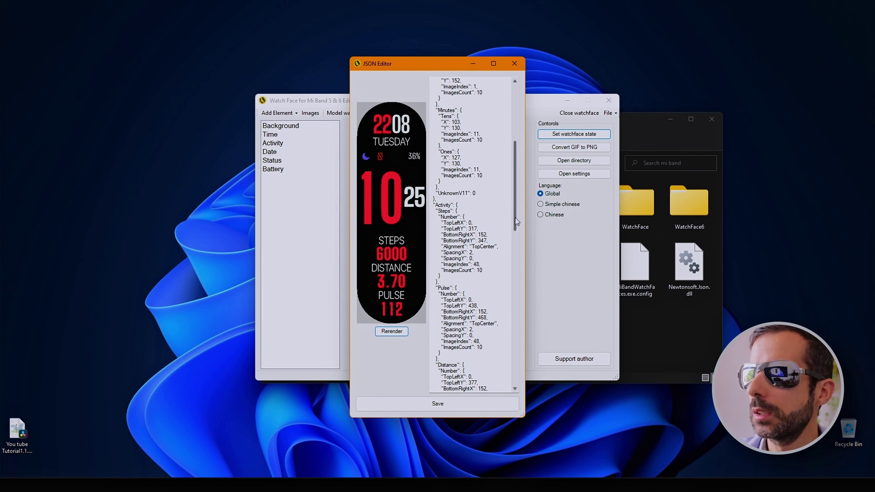
pyautogui.moveTo(515, 217); pyautogui.dragTo(507, 393)
pyautogui.scroll(15, 471, 133)
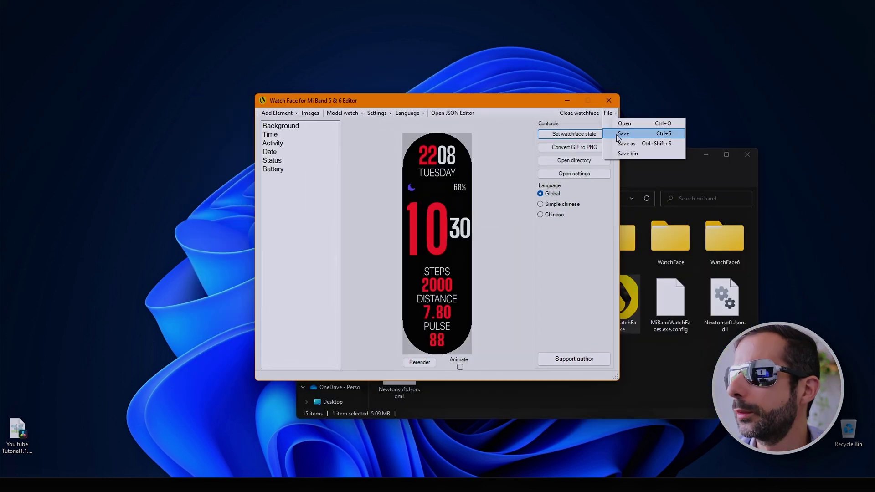
# Save the watch face and export it as the packed bin file REd1.2_packed.bin
pyautogui.click(621, 132)
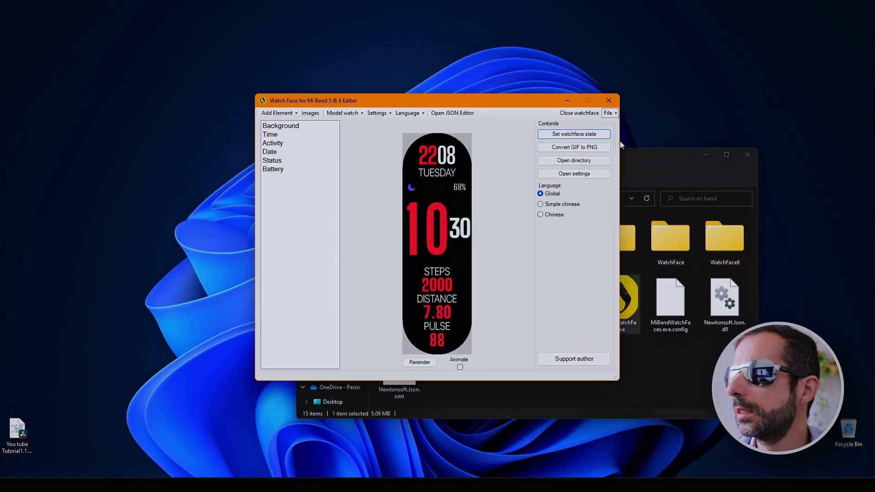
pyautogui.scroll(-1, 561, 318)
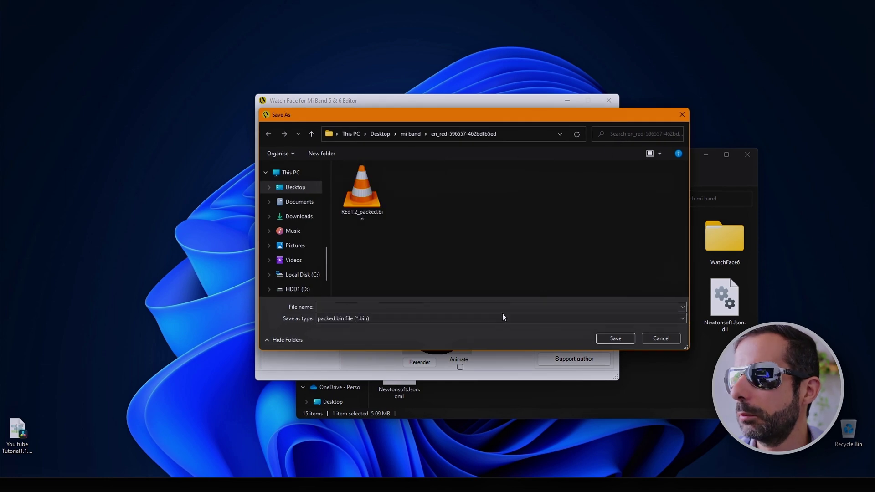
pyautogui.click(372, 209)
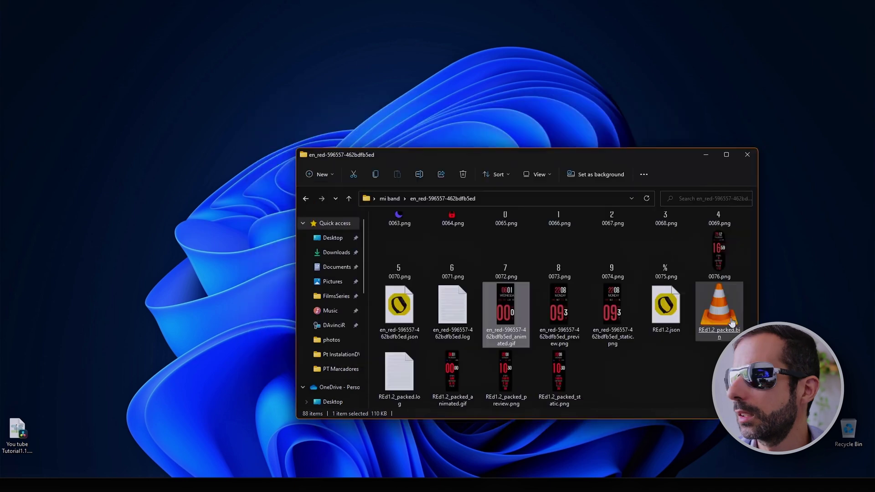
# Copy REd1.2_packed.bin from the watch face folder and paste it into the mi band folder
pyautogui.click(728, 320)
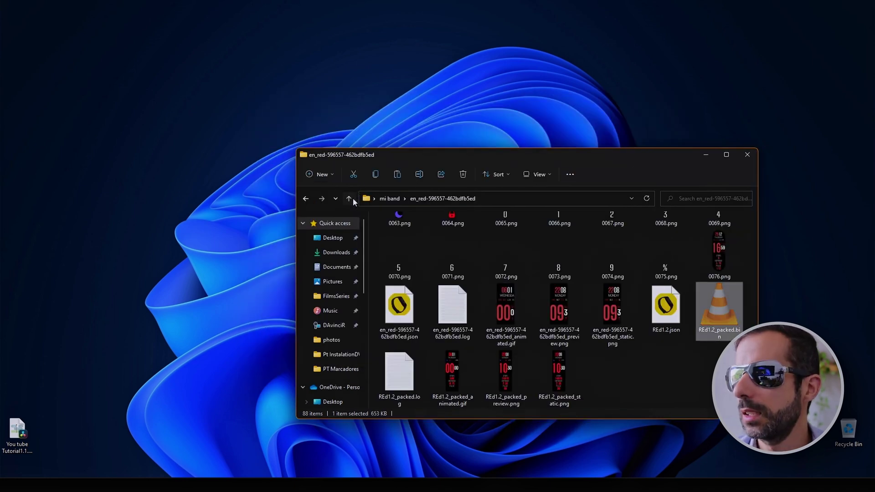
pyautogui.click(352, 201)
pyautogui.hotkey('ctrl', 'v')
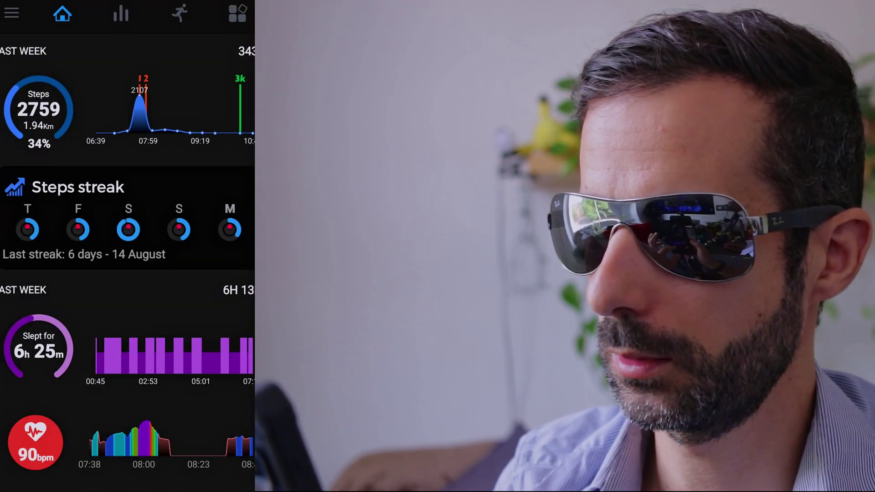
# Switch to the band's companion app on the phone and open its Watchfaces section
pyautogui.moveTo(194, 410); pyautogui.dragTo(194, 451)
pyautogui.click(120, 13)
pyautogui.click(238, 14)
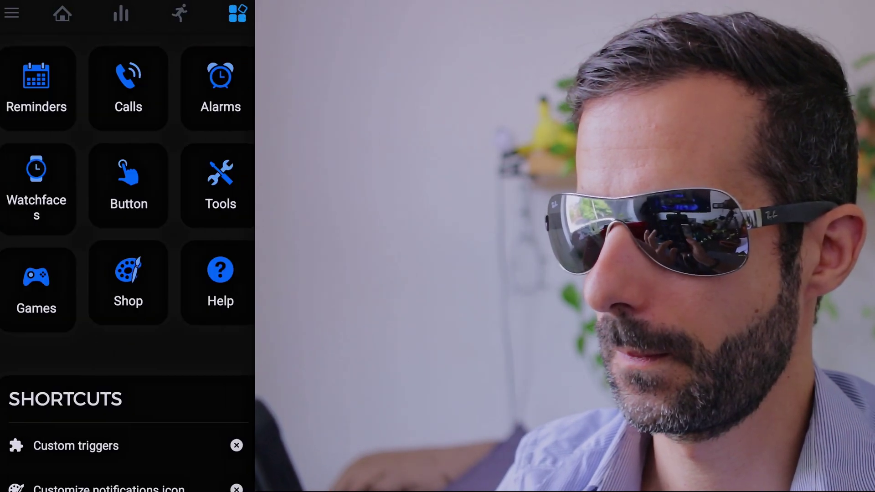
pyautogui.click(36, 187)
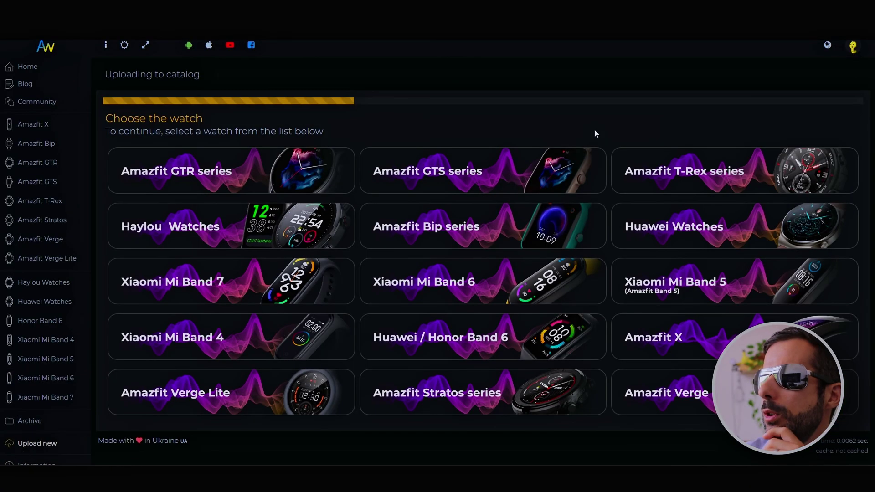
# On amazfitwatchfaces.com, choose Xiaomi Mi Band 6 for the upload, agree to the upload rules and name the watch face RED simple
pyautogui.click(470, 285)
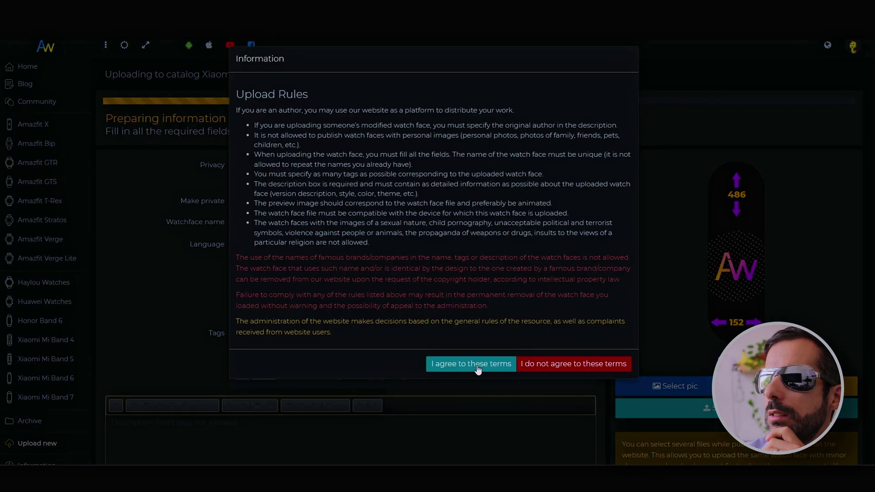
pyautogui.click(476, 364)
pyautogui.click(340, 226)
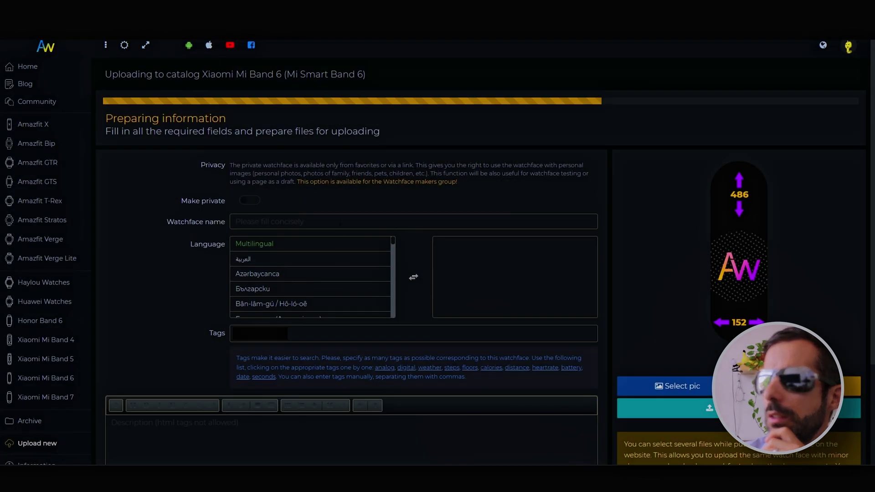
pyautogui.write('RED simple')
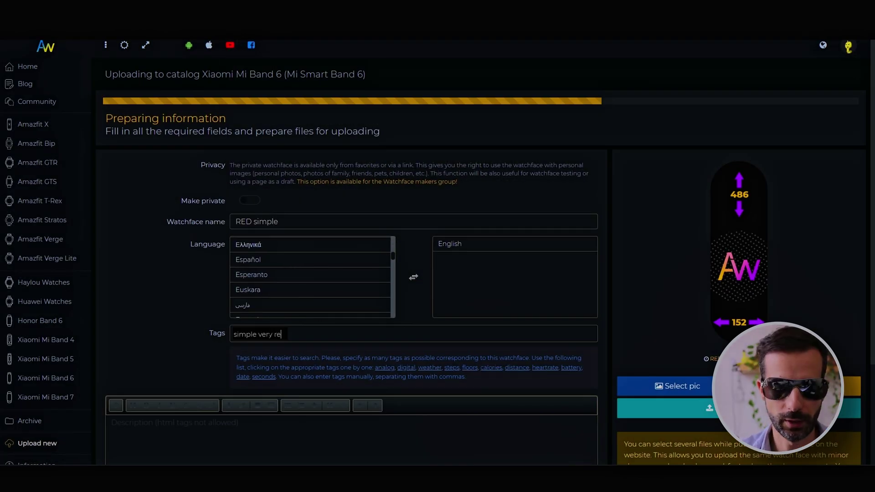
# Select the watch face's preview picture and choose RED1.6_packed.bin as the file for uploading
pyautogui.scroll(-1, 698, 346)
pyautogui.click(697, 346)
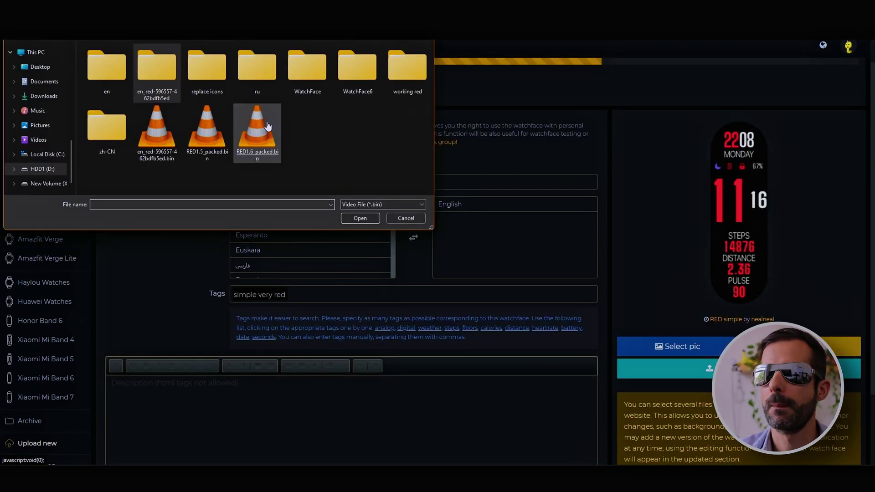
pyautogui.doubleClick(264, 125)
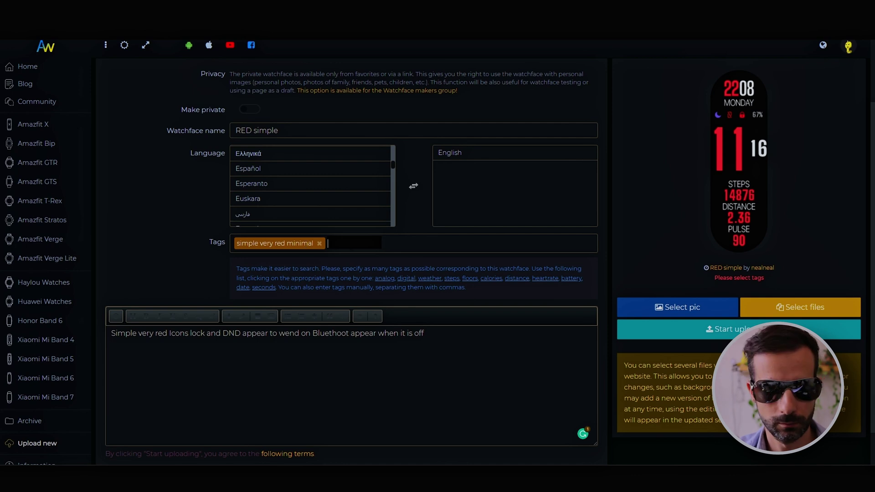
# Add the tag very red, upload the watch face and view it in the catalog
pyautogui.press('Return')
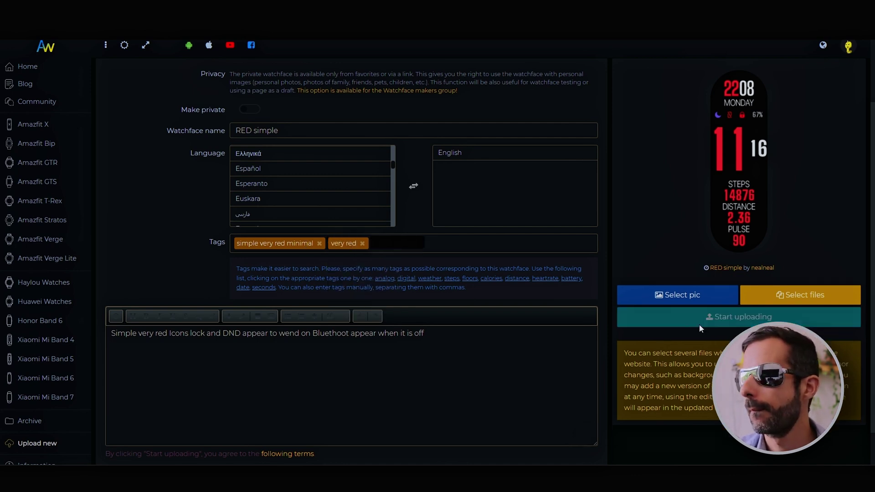
pyautogui.click(700, 324)
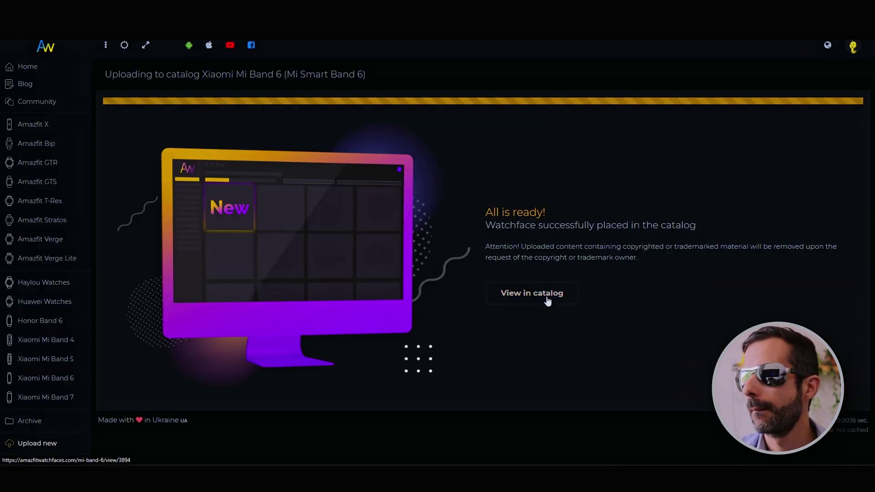
pyautogui.click(546, 297)
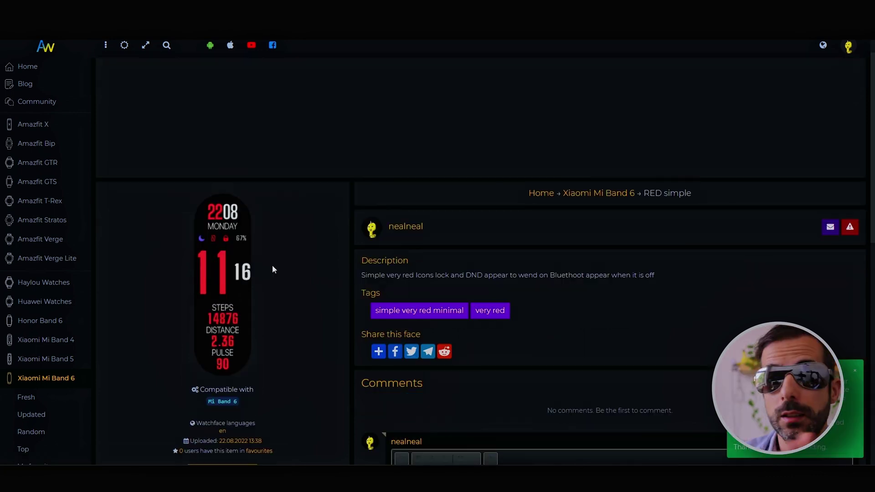